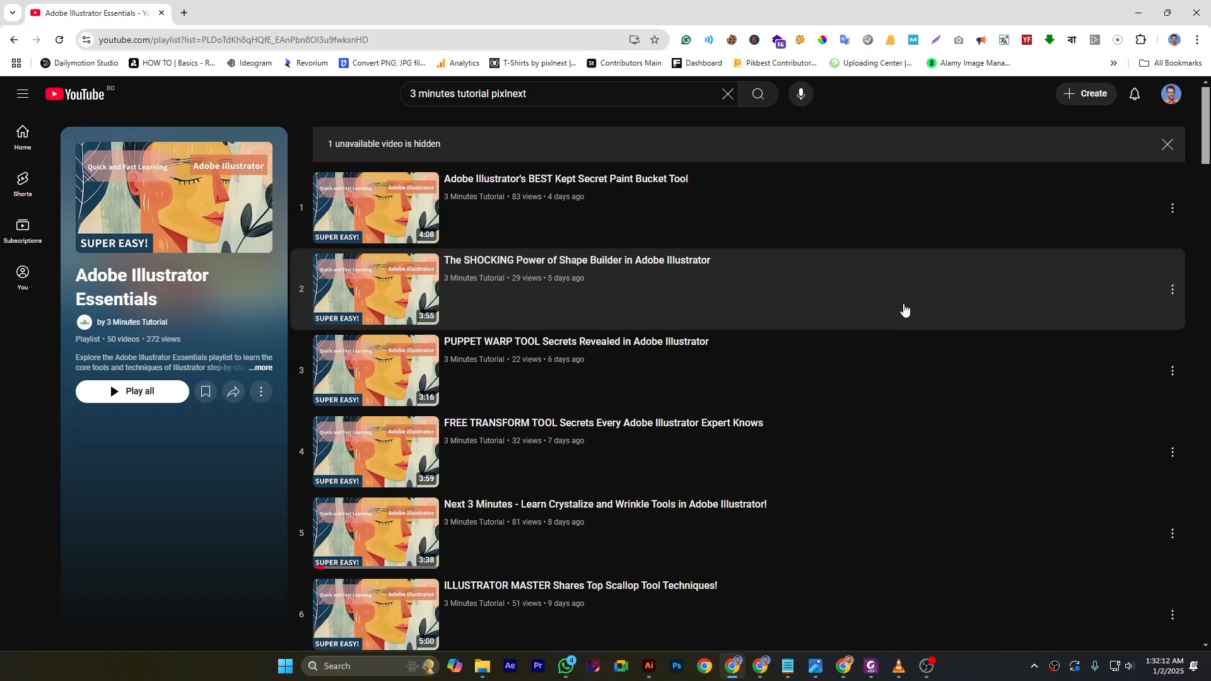
pyautogui.scroll(-13, 908, 315)
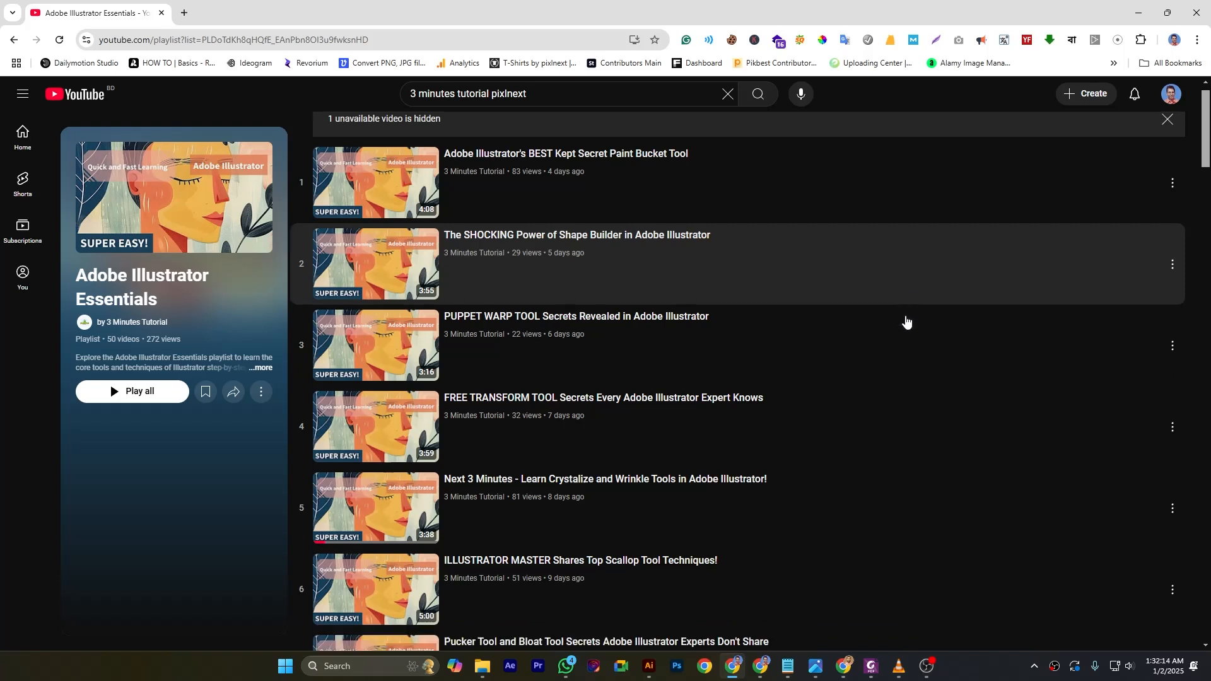
pyautogui.scroll(-20, 911, 320)
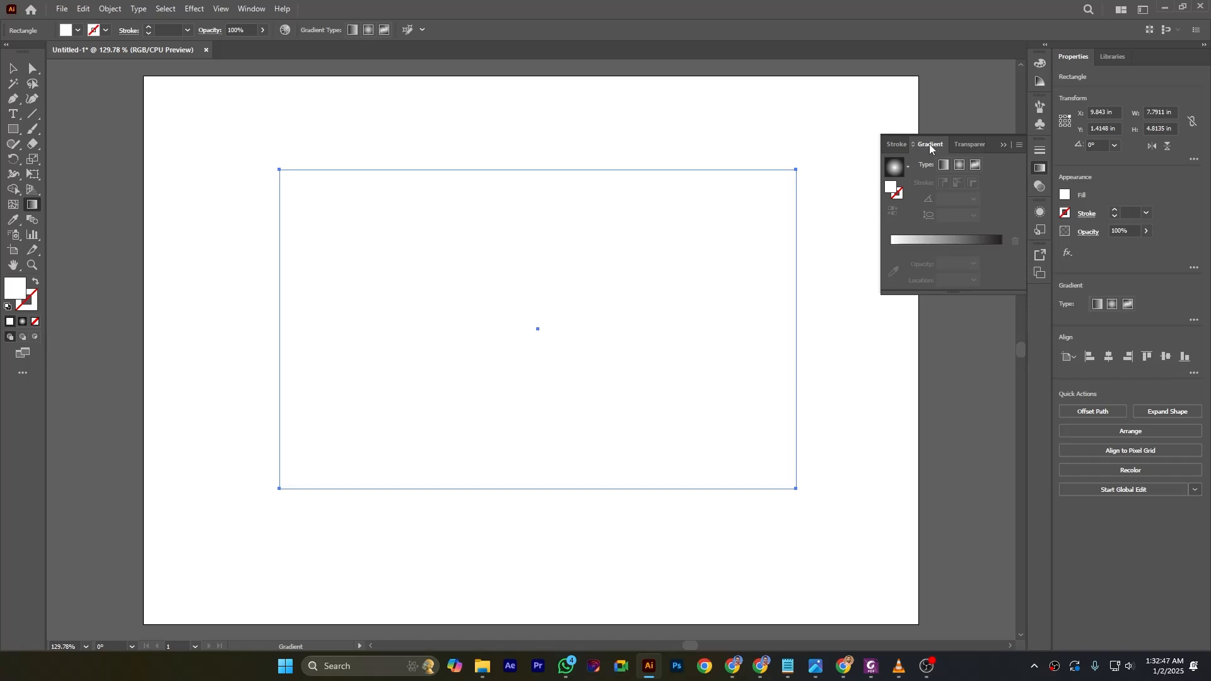
pyautogui.click(251, 9)
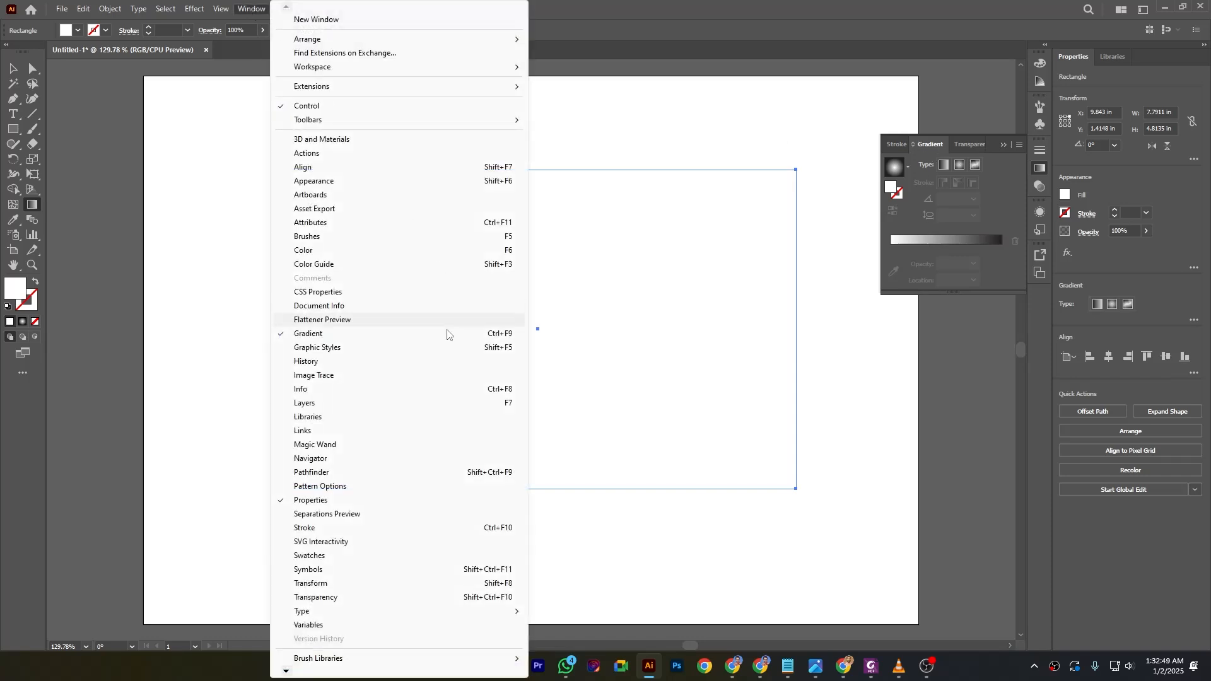
pyautogui.click(242, 10)
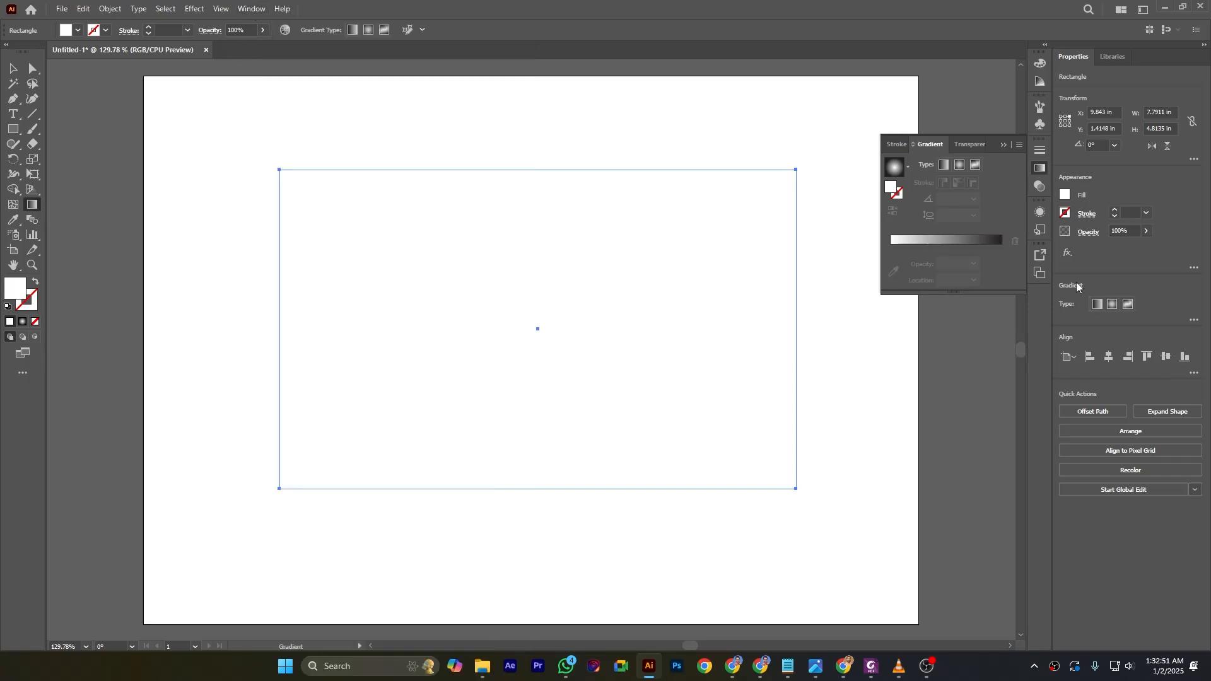
# - Fill the selected rectangle with a gradient, trying the radial, linear and freeform types and settling on linear
pyautogui.click(948, 240)
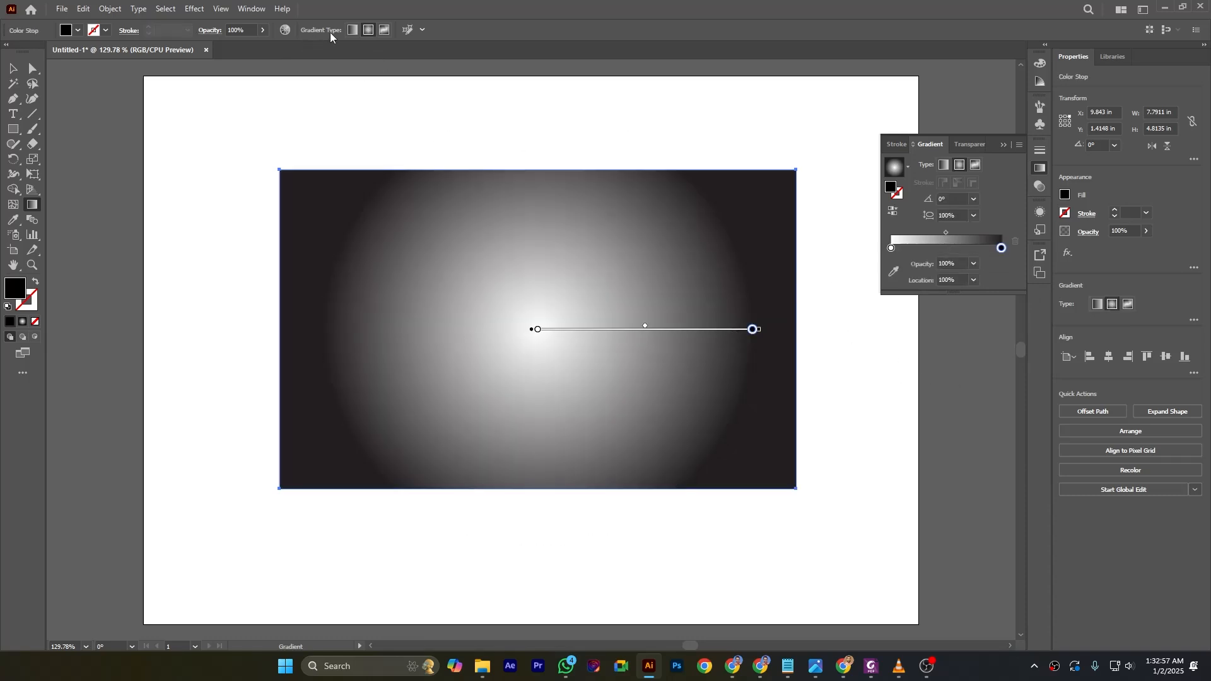
pyautogui.click(353, 29)
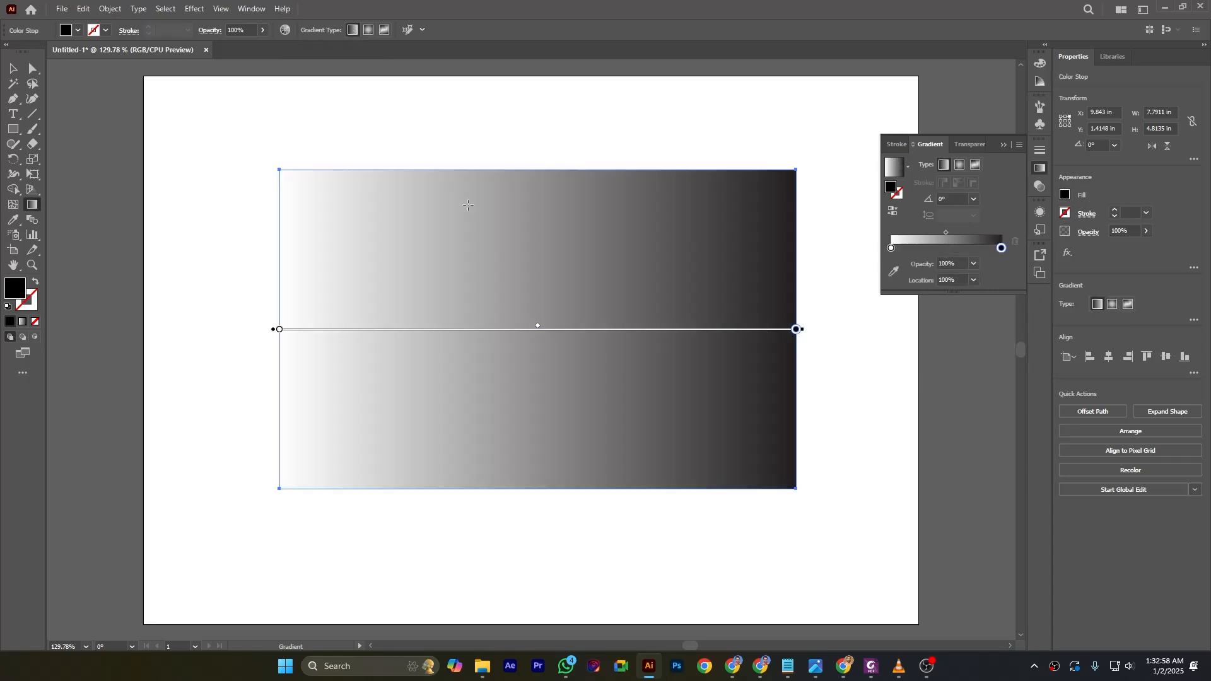
pyautogui.click(369, 31)
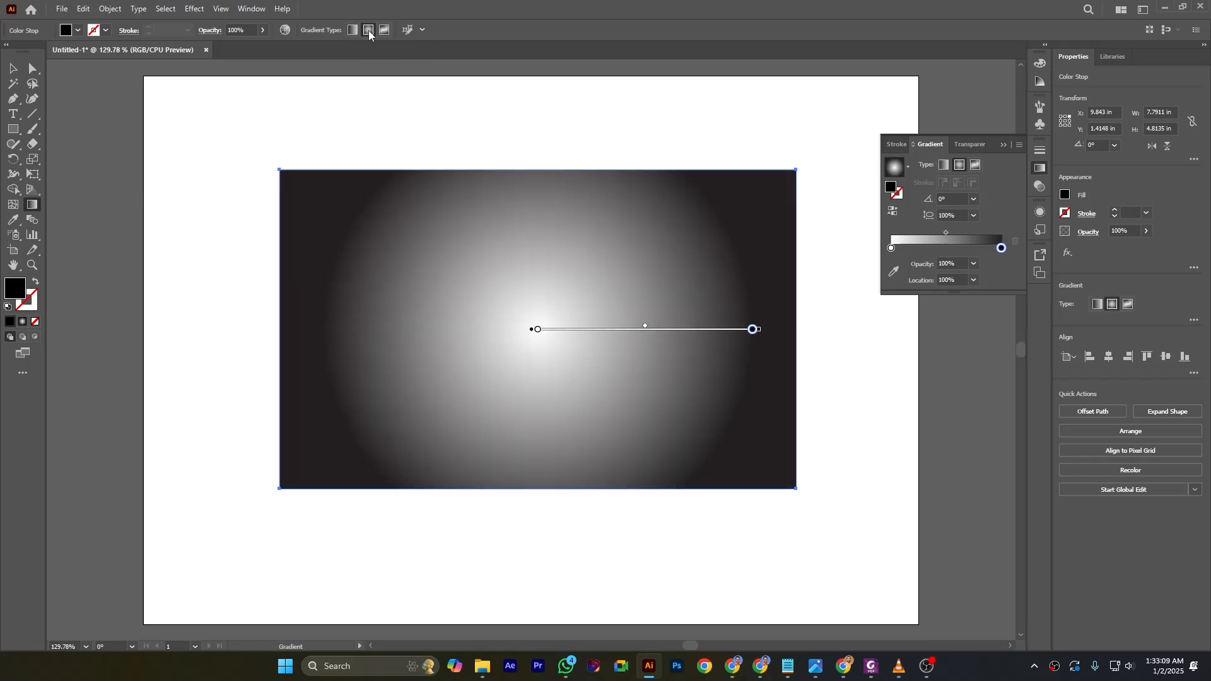
pyautogui.click(383, 30)
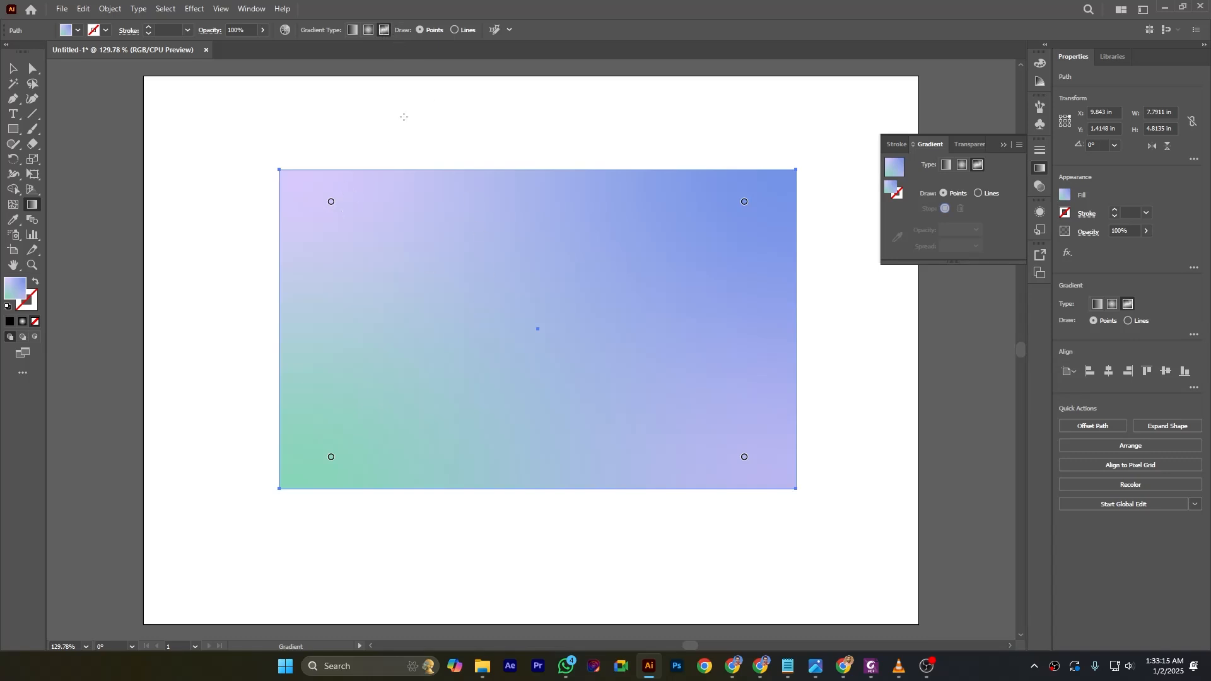
pyautogui.click(352, 31)
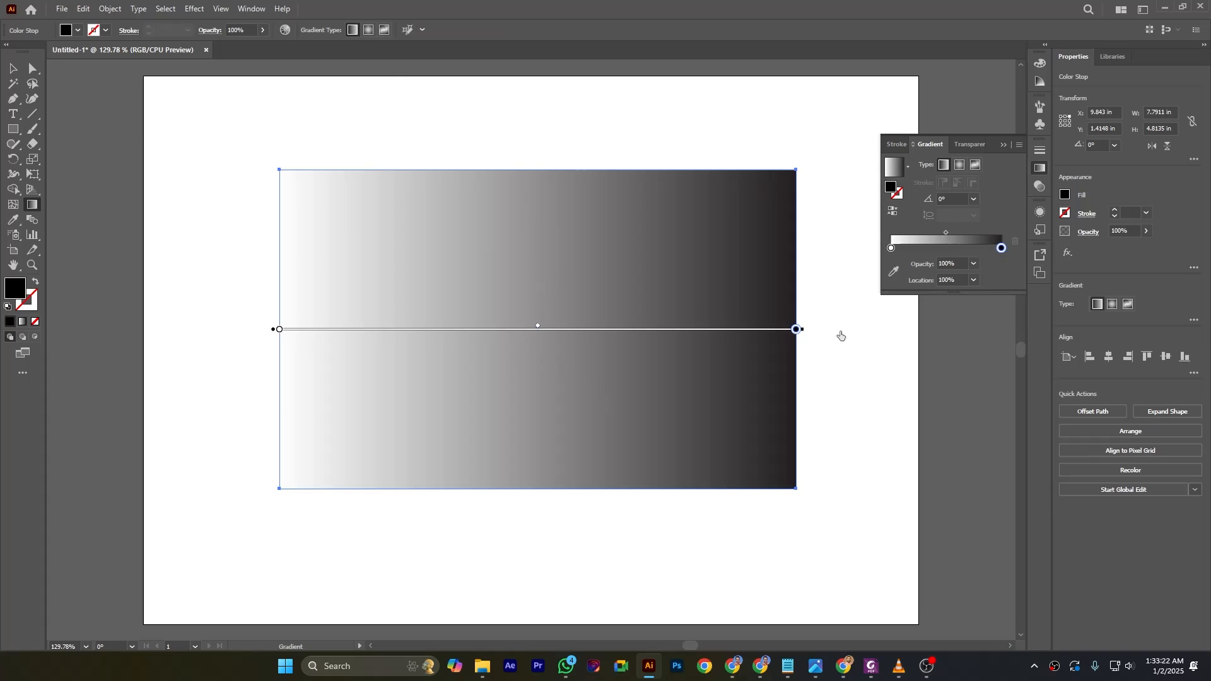
# - Enlarge the gradient slider and add a color stop about 23% along the rectangle's linear gradient
pyautogui.moveTo(987, 293); pyautogui.dragTo(1006, 337)
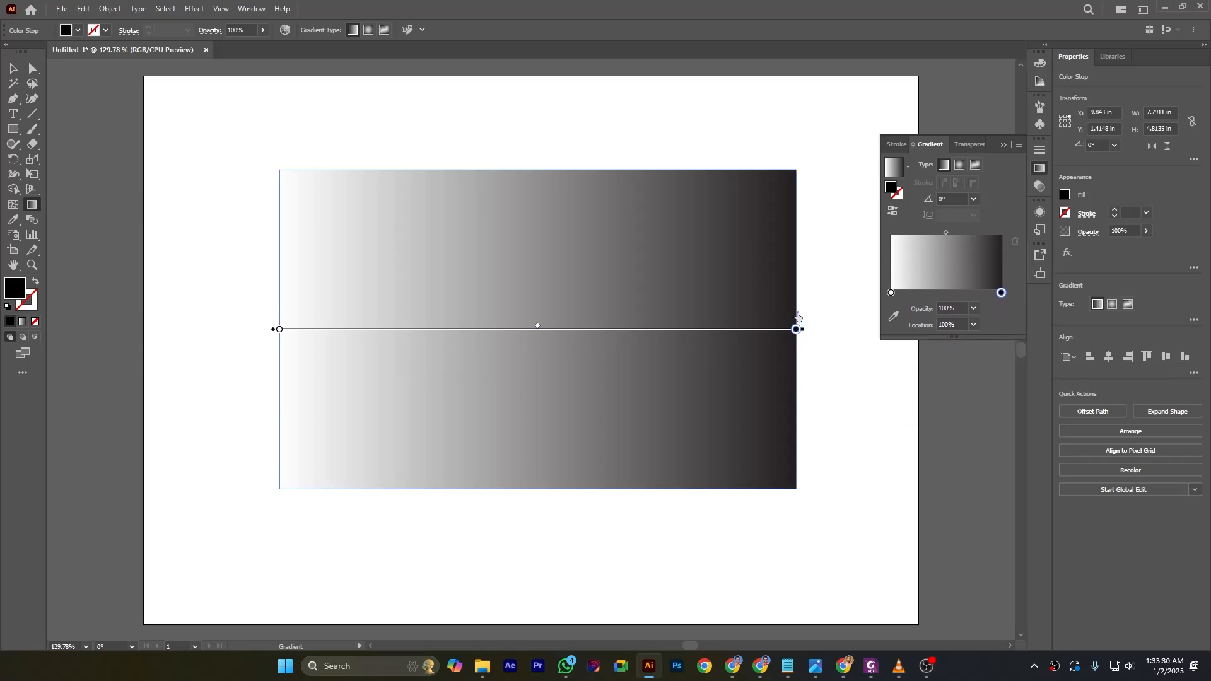
pyautogui.moveTo(796, 329)
pyautogui.mouseDown()
pyautogui.moveTo(754, 329)
pyautogui.moveTo(800, 330)
pyautogui.mouseUp()
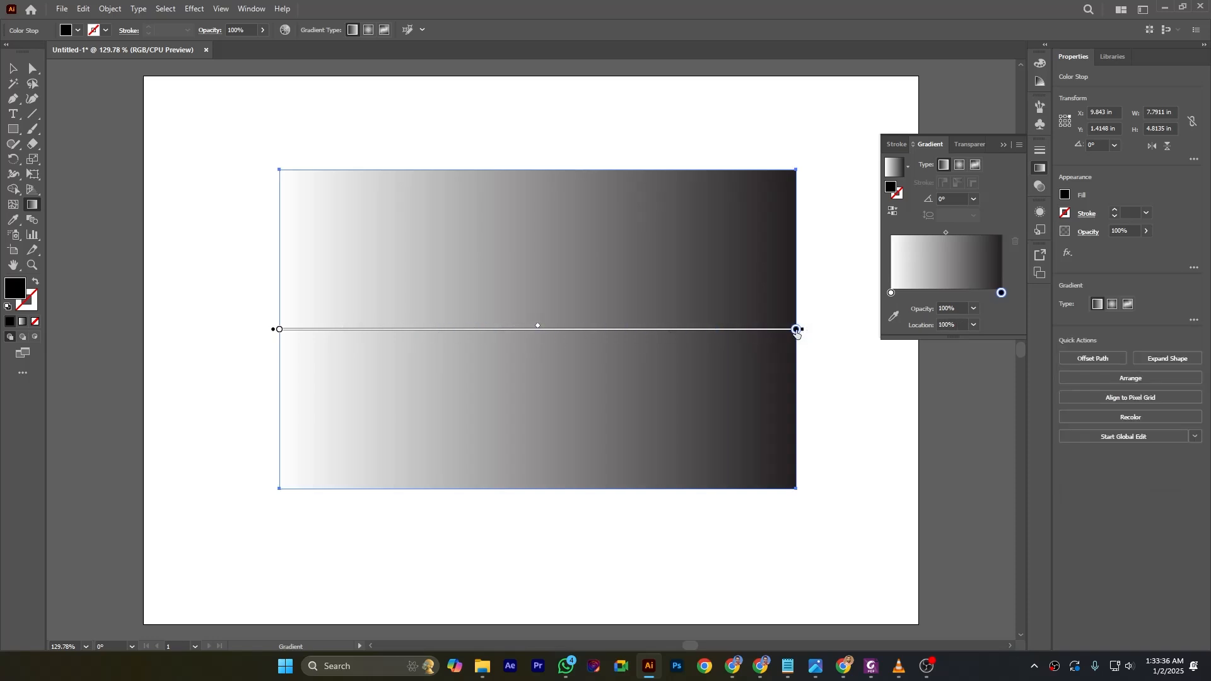
pyautogui.click(280, 329)
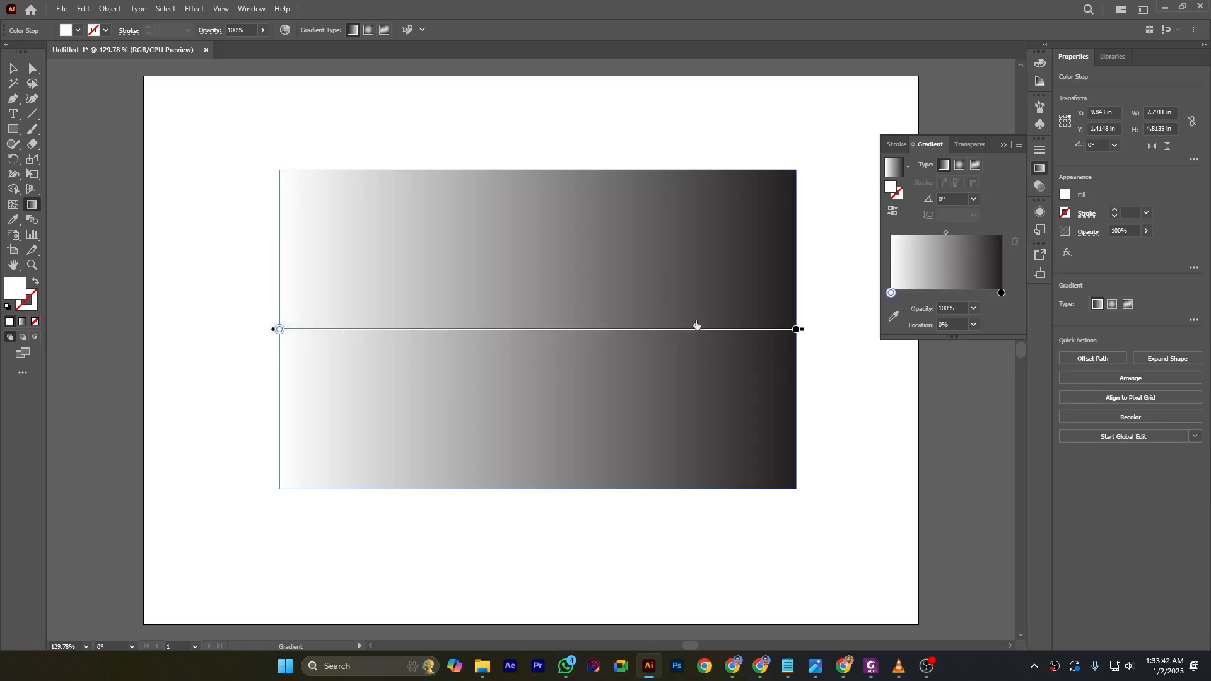
pyautogui.moveTo(327, 324)
pyautogui.mouseDown()
pyautogui.moveTo(619, 329)
pyautogui.moveTo(550, 327)
pyautogui.mouseUp()
pyautogui.click(397, 329)
pyautogui.moveTo(398, 329)
pyautogui.mouseDown()
pyautogui.moveTo(414, 330)
pyautogui.moveTo(403, 347)
pyautogui.mouseUp()
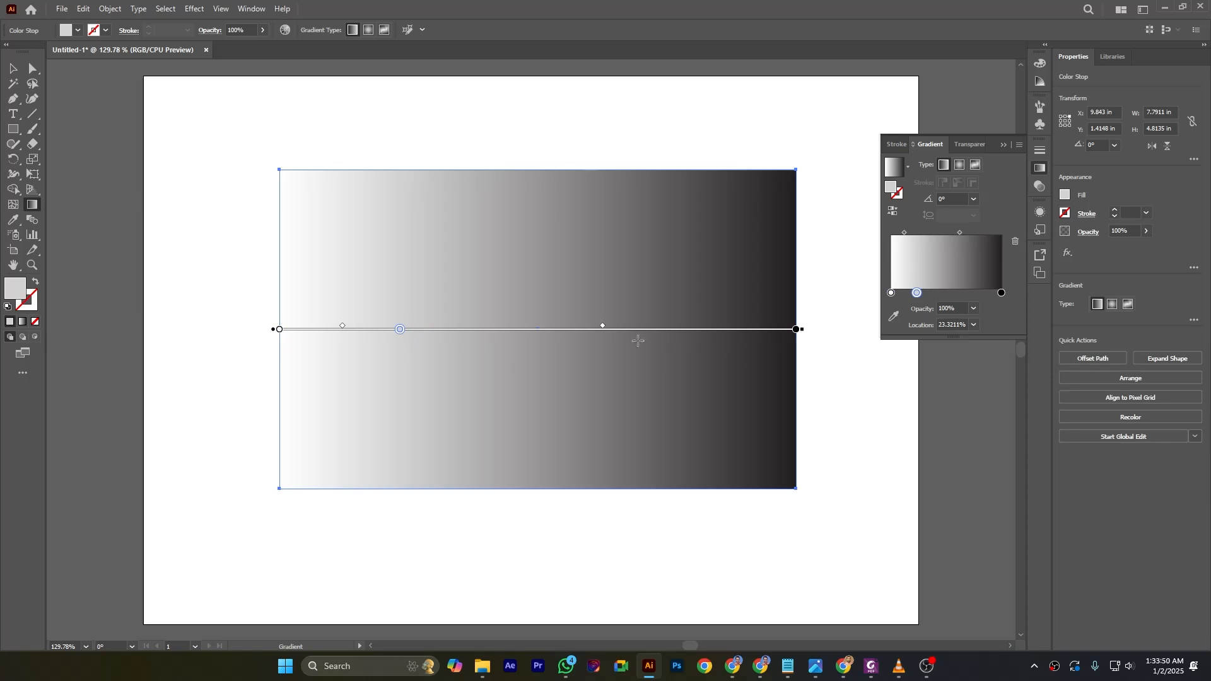
# - Switch the gradient's black end stop to RGB color and set it to dark green 007F3D
pyautogui.doubleClick(796, 329)
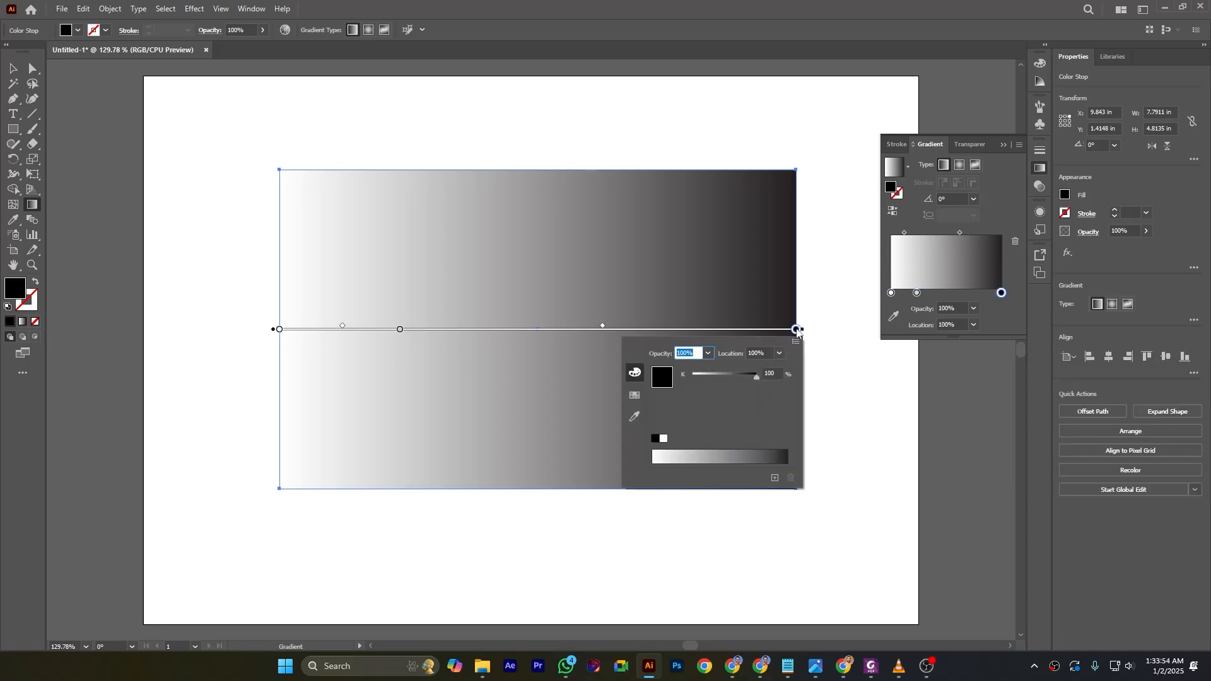
pyautogui.click(795, 341)
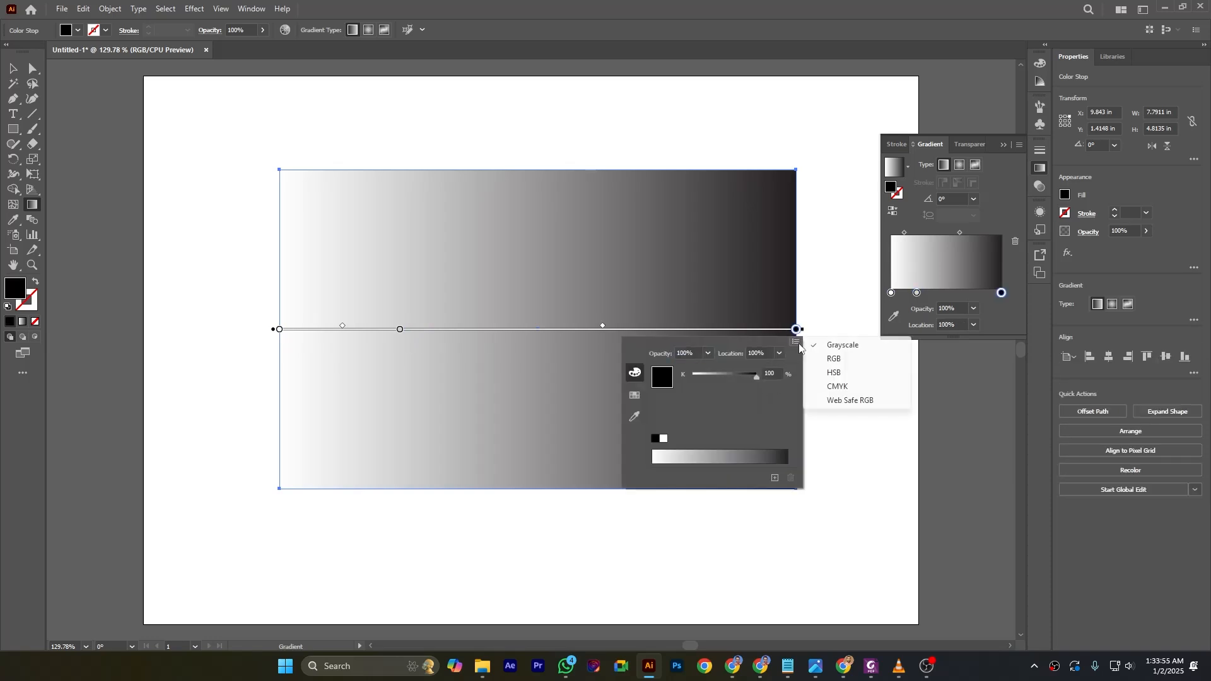
pyautogui.click(844, 360)
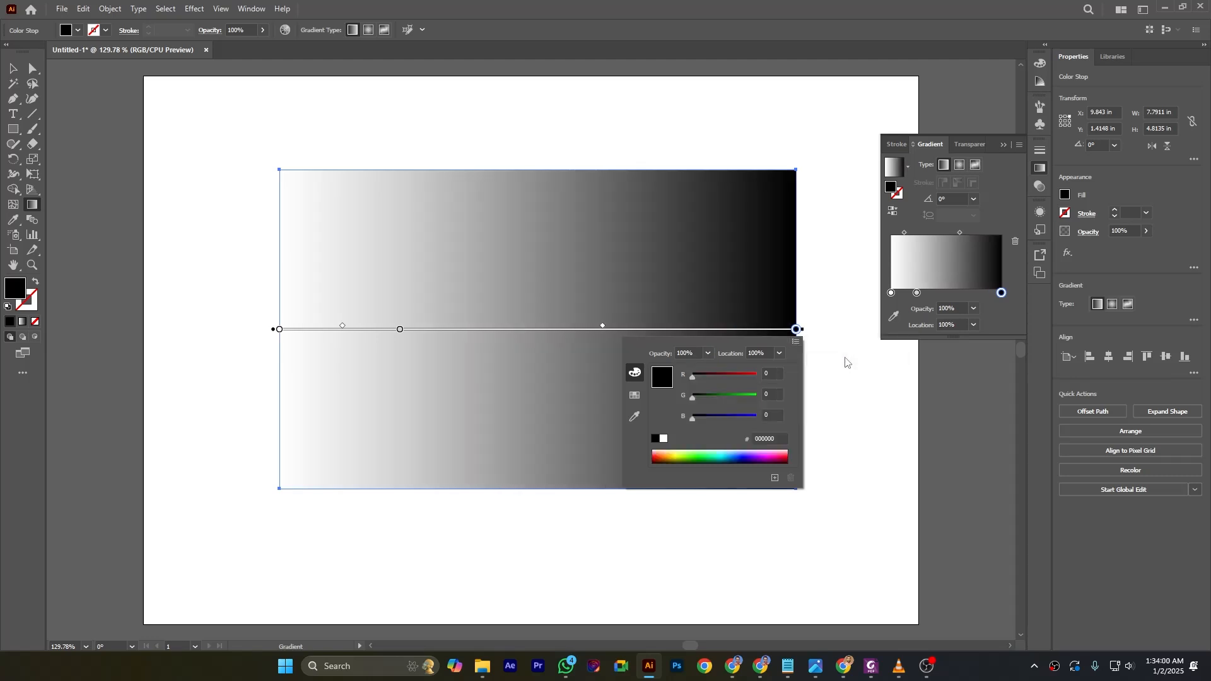
pyautogui.click(712, 454)
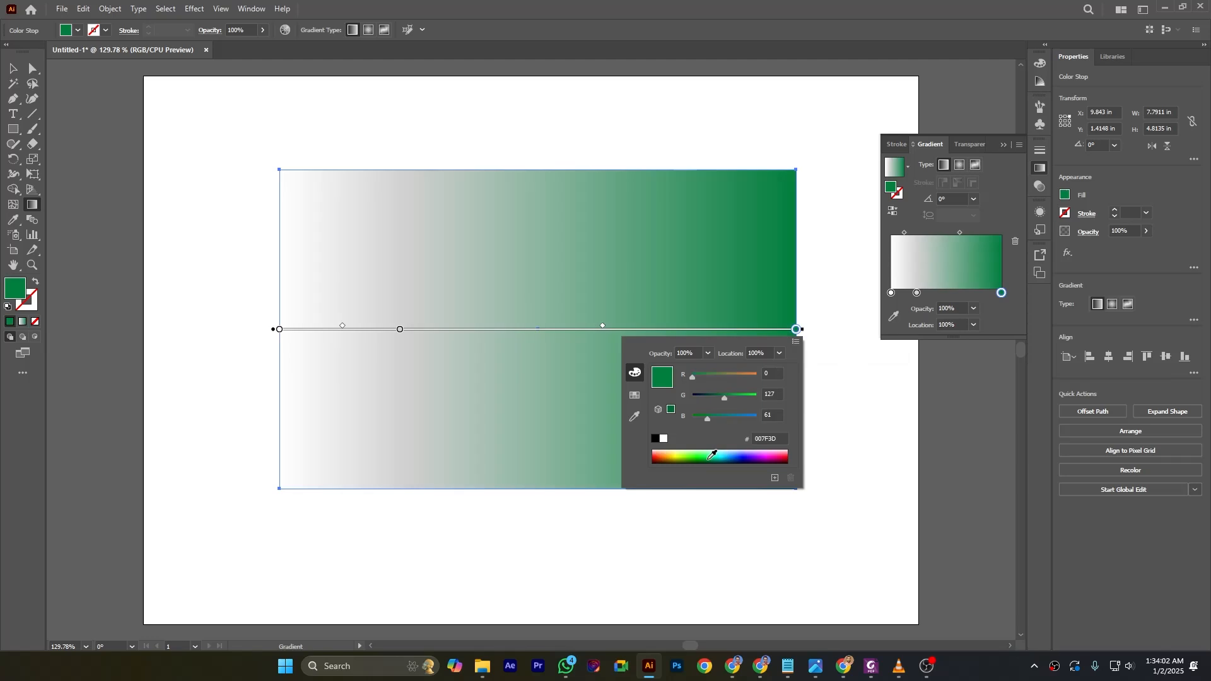
# - Switch the gradient's white start stop to RGB color and set it to light green 96FF94
pyautogui.doubleClick(279, 329)
pyautogui.click(280, 342)
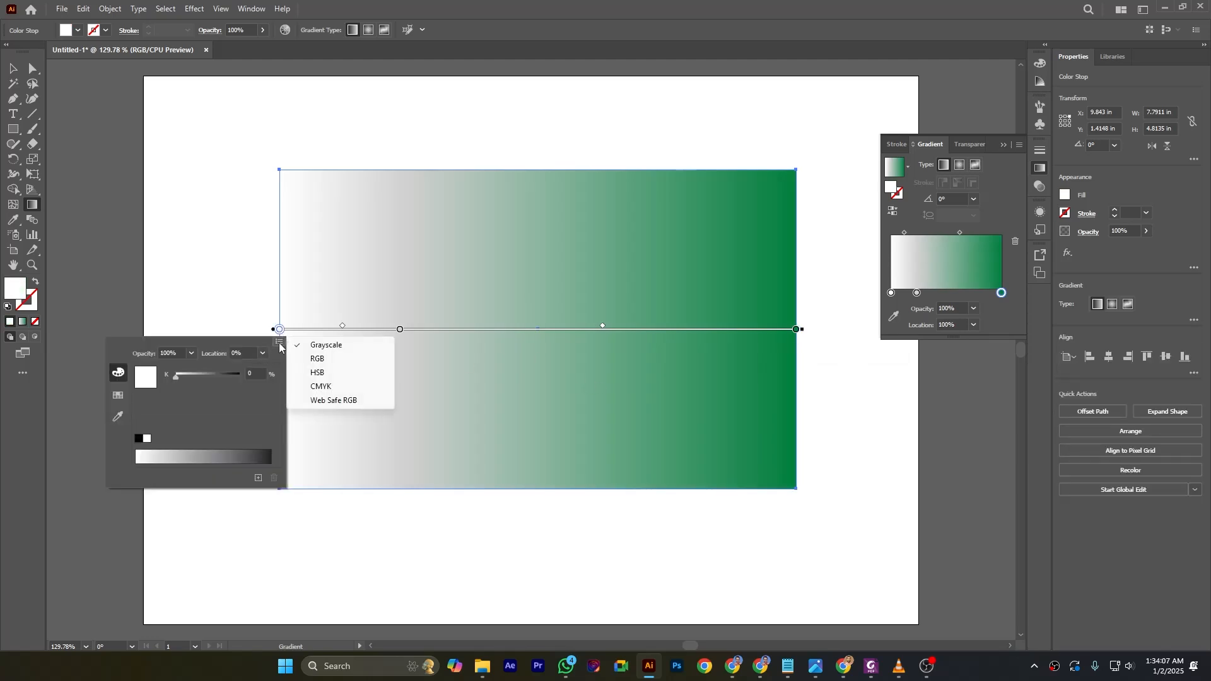
pyautogui.click(315, 359)
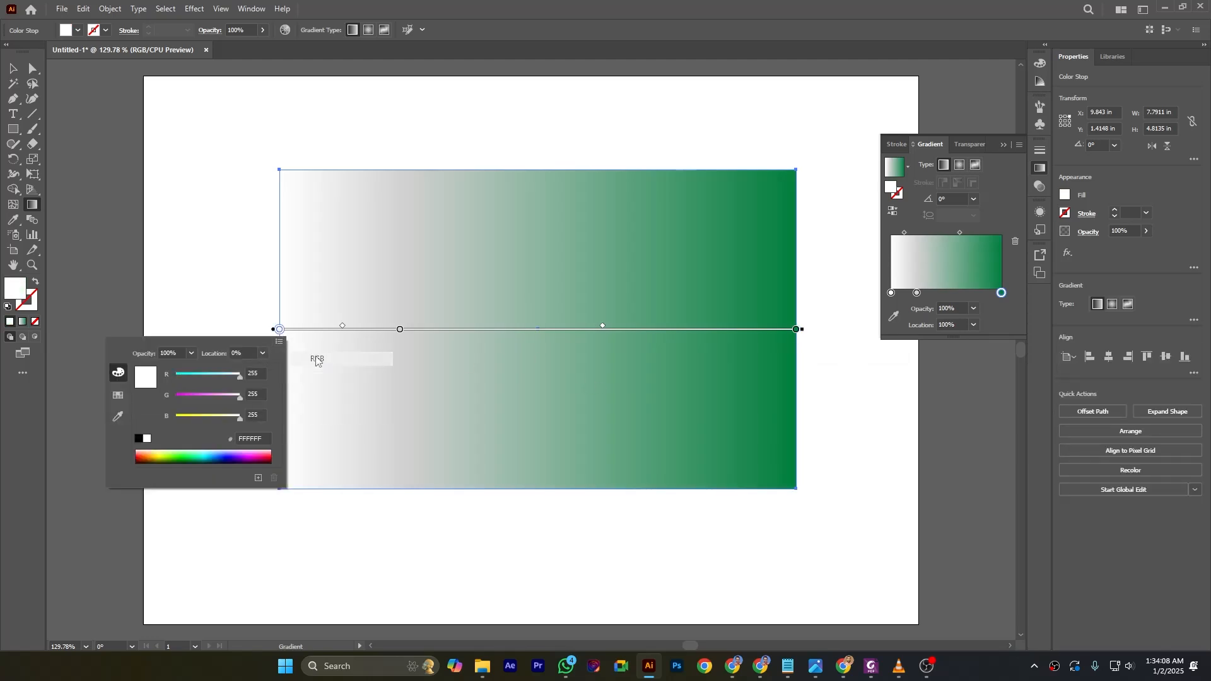
pyautogui.click(181, 452)
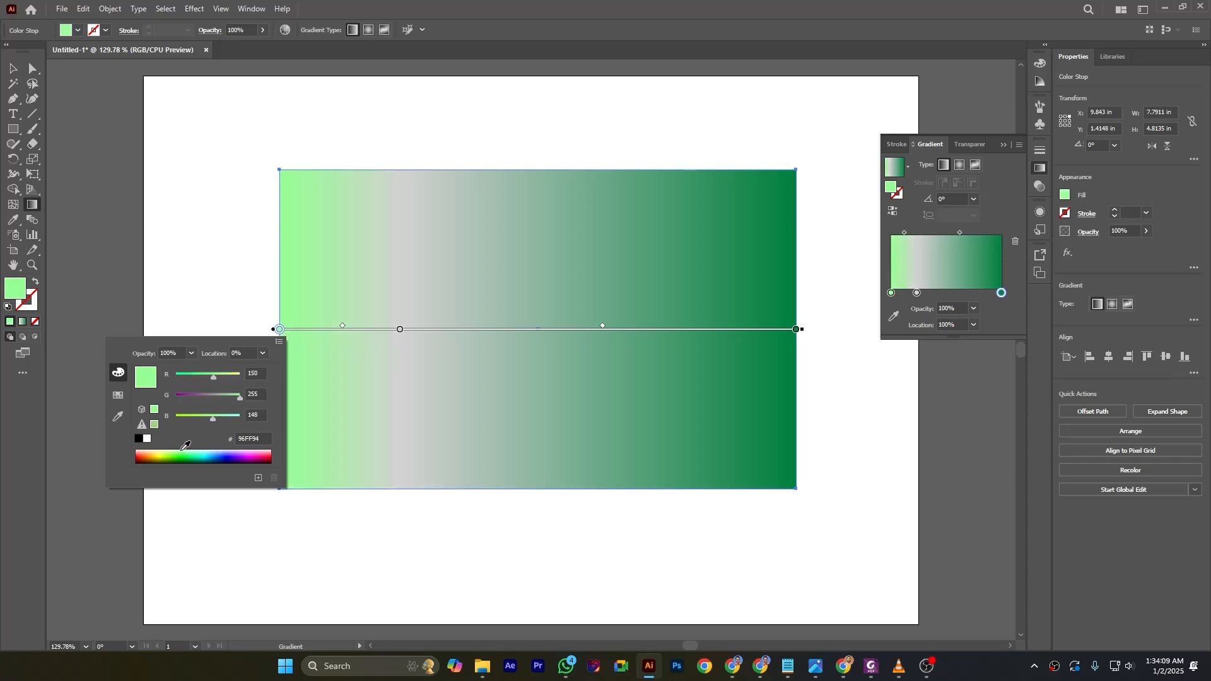
# - Remove the middle gray color stop from the linear gradient and shift the midpoint slightly toward the dark green end
pyautogui.click(400, 330)
pyautogui.moveTo(400, 329)
pyautogui.mouseDown()
pyautogui.moveTo(498, 330)
pyautogui.moveTo(485, 329)
pyautogui.mouseUp()
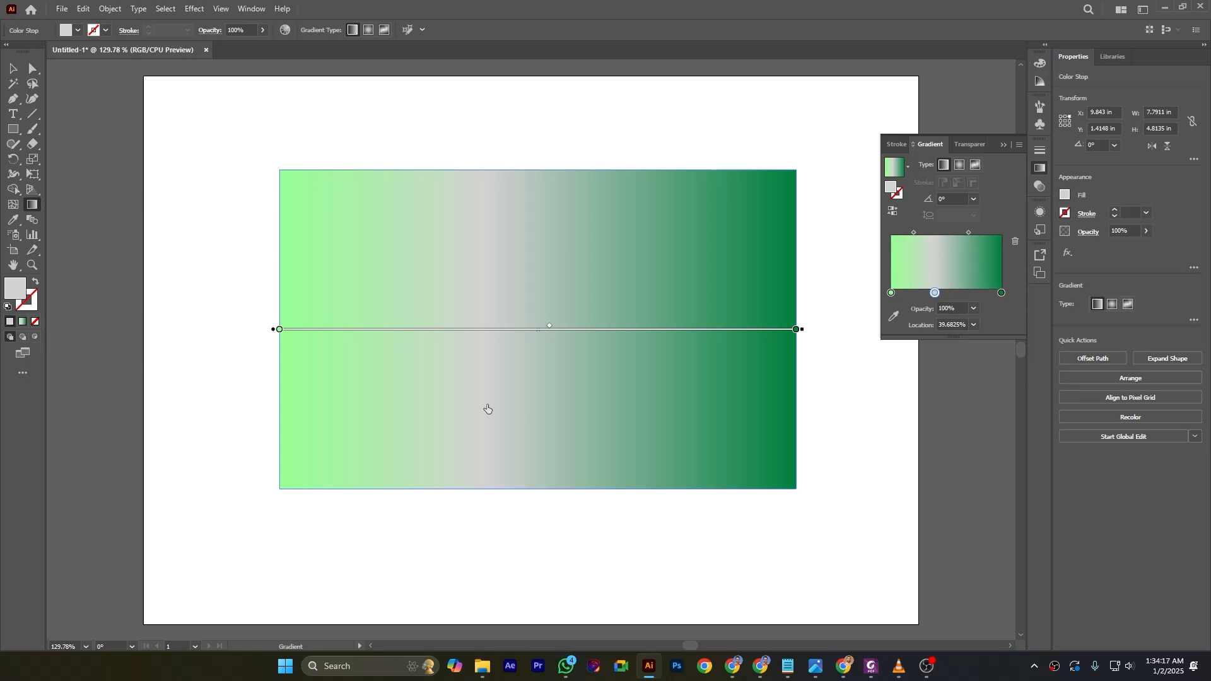
pyautogui.press('Delete')
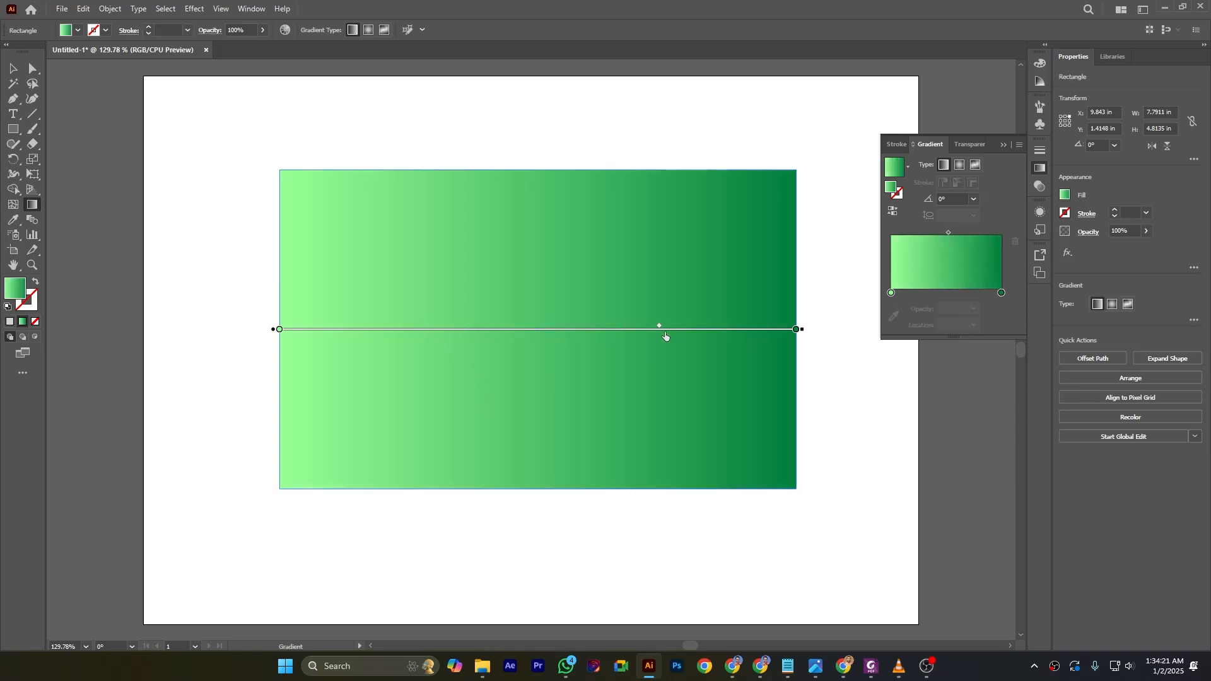
pyautogui.moveTo(663, 333); pyautogui.dragTo(729, 328)
# - Switch the gradient to radial and reshape it into a smaller, rotated ellipse with an aspect ratio of about 89%
pyautogui.click(370, 29)
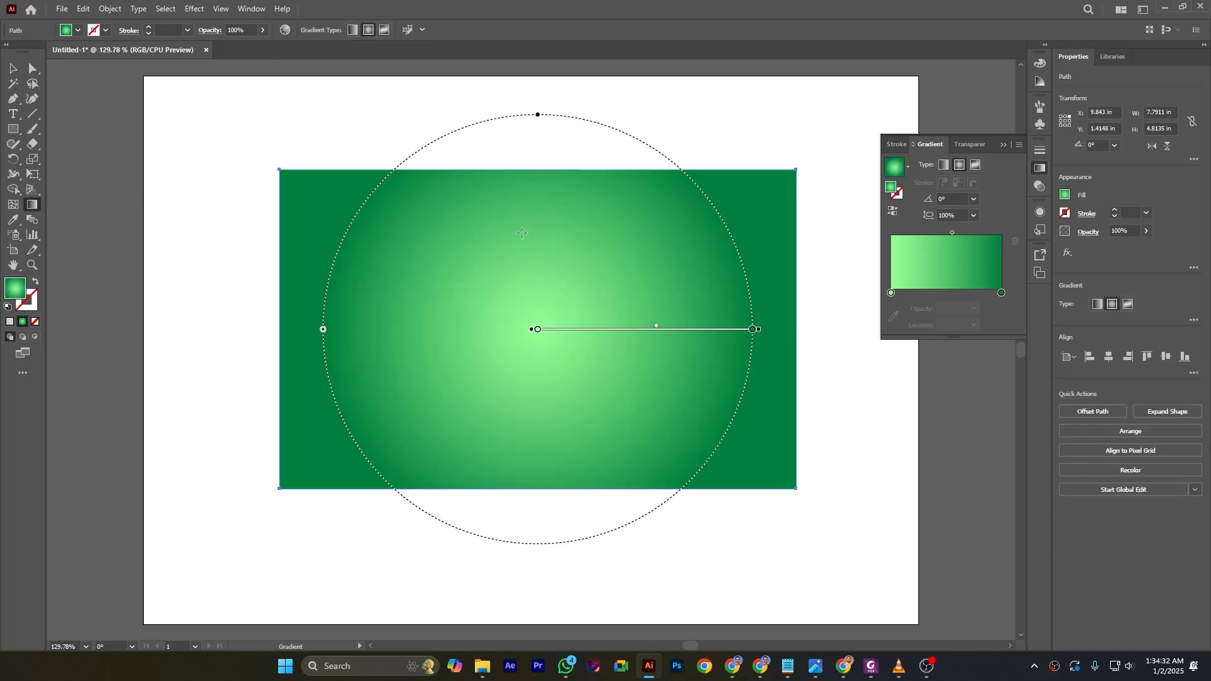
pyautogui.moveTo(537, 114)
pyautogui.mouseDown()
pyautogui.moveTo(539, 267)
pyautogui.moveTo(543, 104)
pyautogui.moveTo(540, 278)
pyautogui.moveTo(536, 137)
pyautogui.mouseUp()
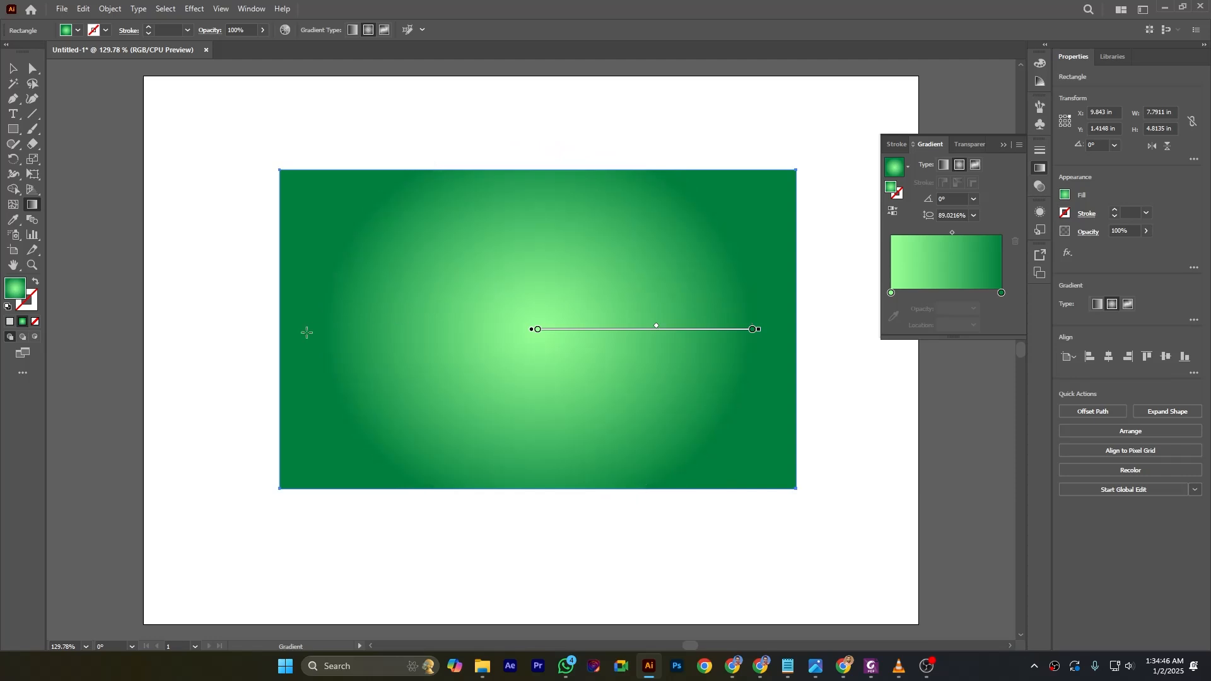
pyautogui.moveTo(323, 329); pyautogui.dragTo(371, 329)
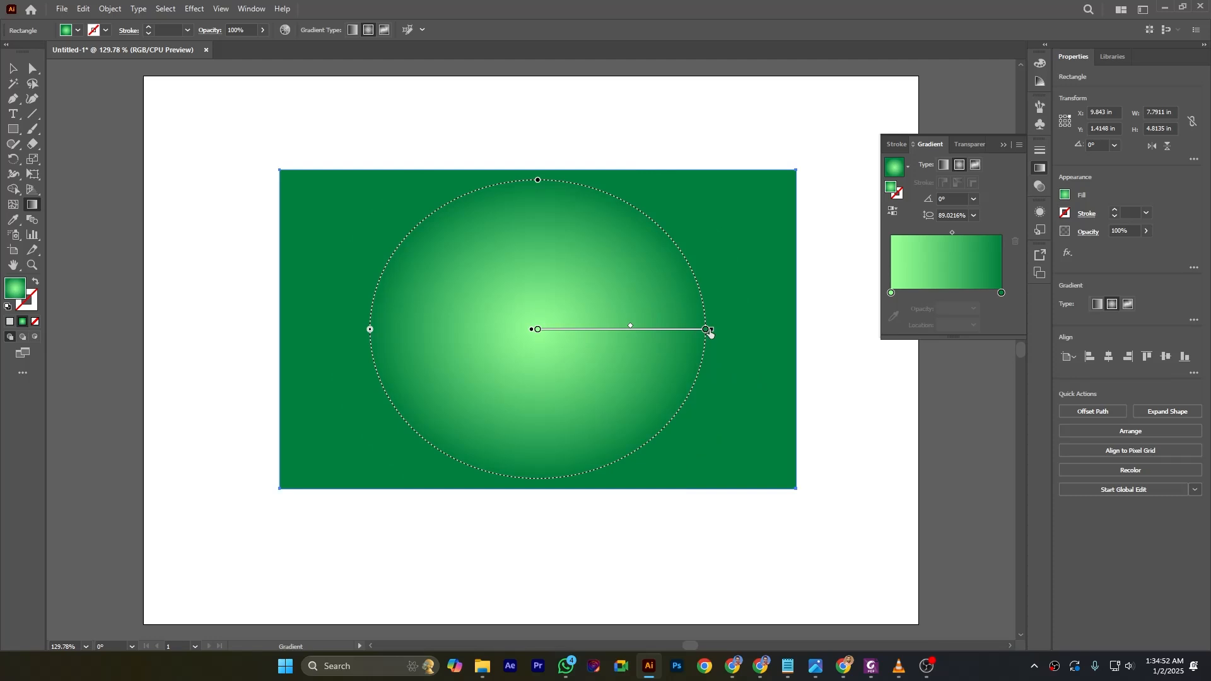
pyautogui.moveTo(706, 329)
pyautogui.mouseDown()
pyautogui.moveTo(654, 330)
pyautogui.moveTo(702, 330)
pyautogui.mouseUp()
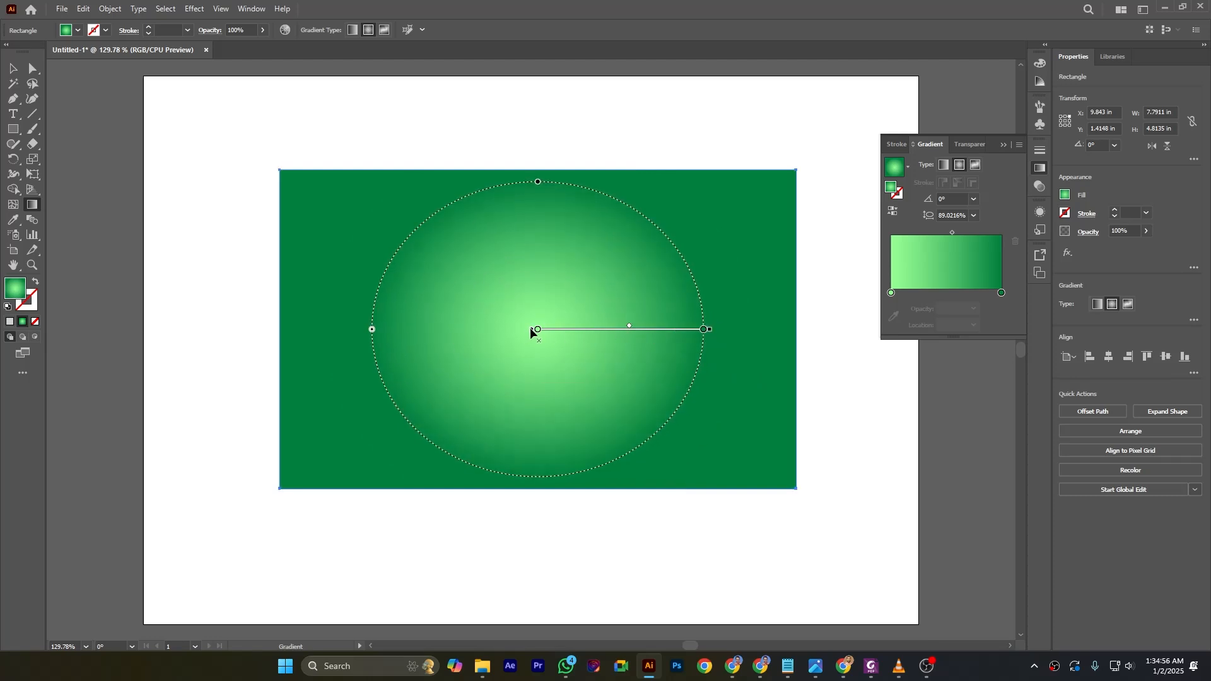
pyautogui.moveTo(531, 329)
pyautogui.mouseDown()
pyautogui.moveTo(541, 321)
pyautogui.moveTo(541, 338)
pyautogui.moveTo(538, 326)
pyautogui.mouseUp()
pyautogui.moveTo(605, 468)
pyautogui.mouseDown()
pyautogui.moveTo(570, 393)
pyautogui.moveTo(607, 466)
pyautogui.mouseUp()
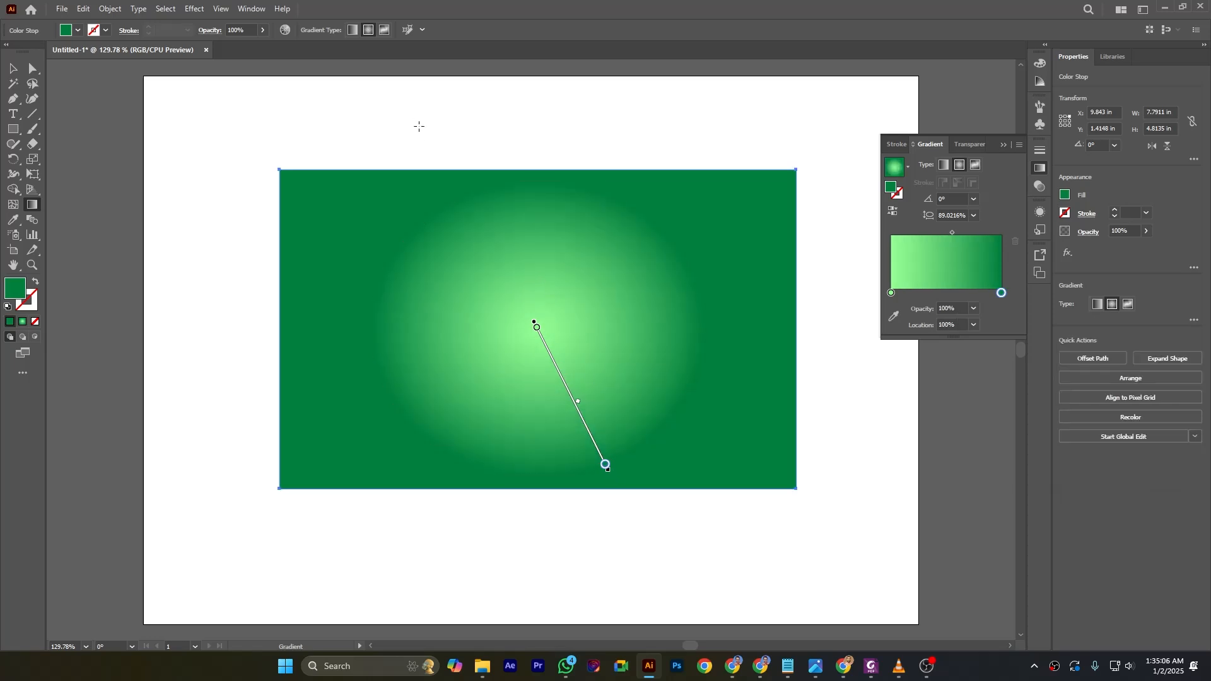
# - Switch the rectangle to a freeform gradient and give its upper-left point 100% spread and dark green 003F0D
pyautogui.click(384, 29)
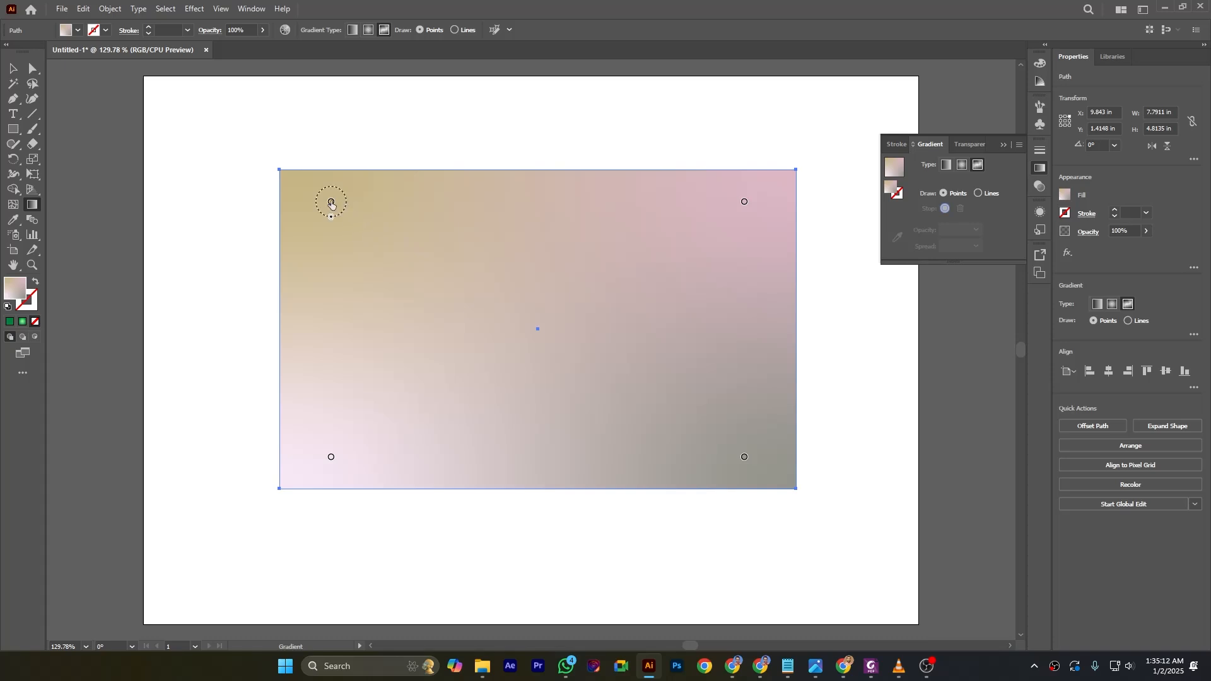
pyautogui.moveTo(332, 216); pyautogui.dragTo(330, 233)
pyautogui.doubleClick(330, 203)
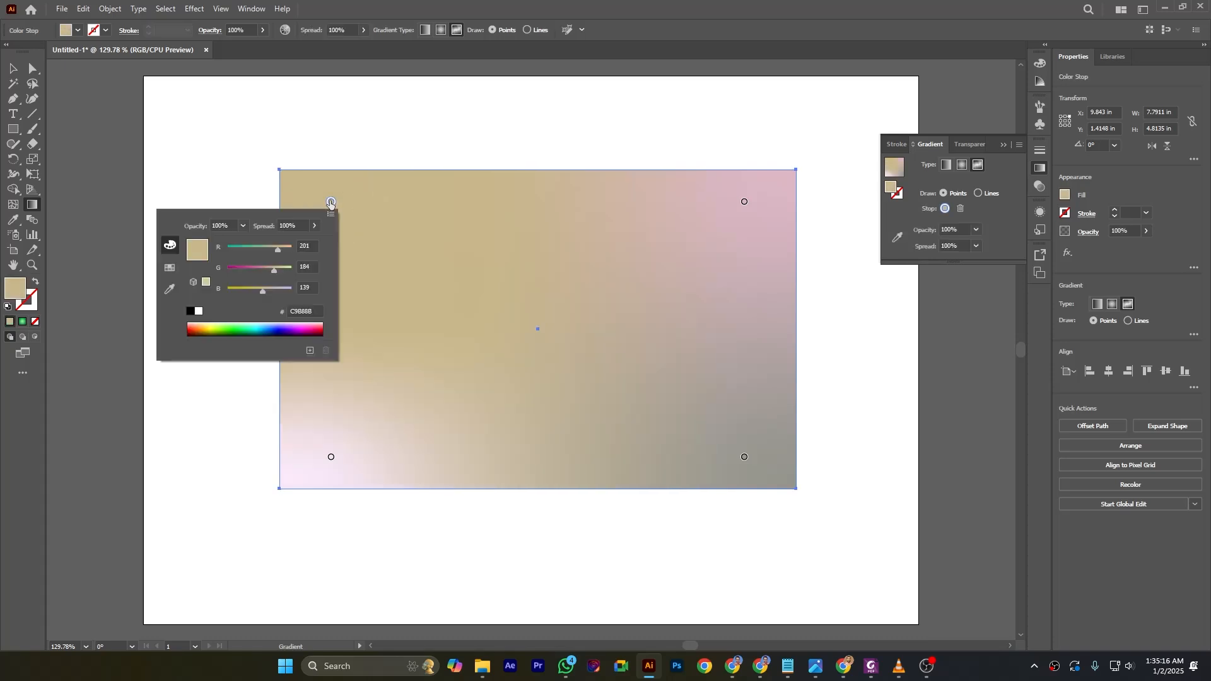
pyautogui.click(238, 331)
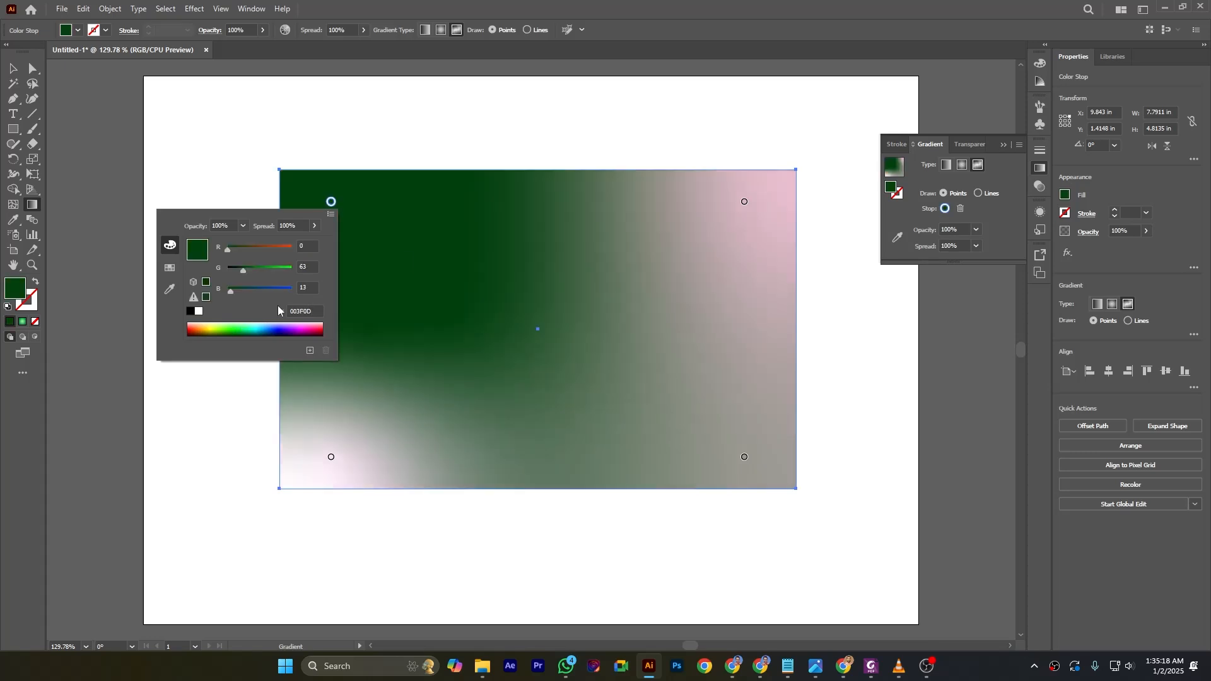
# - Recolor the remaining freeform points: bright green at the rectangle's upper right, 005505 at the lower right and 15FFC1 at the lower left
pyautogui.doubleClick(743, 202)
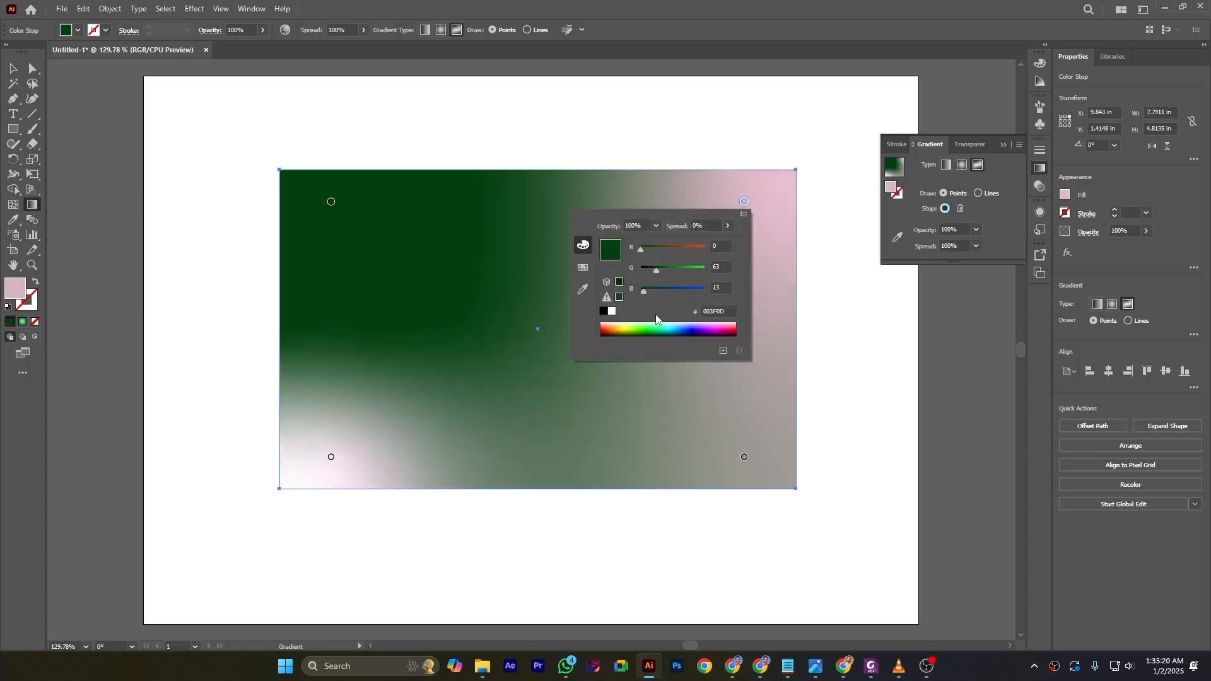
pyautogui.click(669, 324)
pyautogui.doubleClick(743, 456)
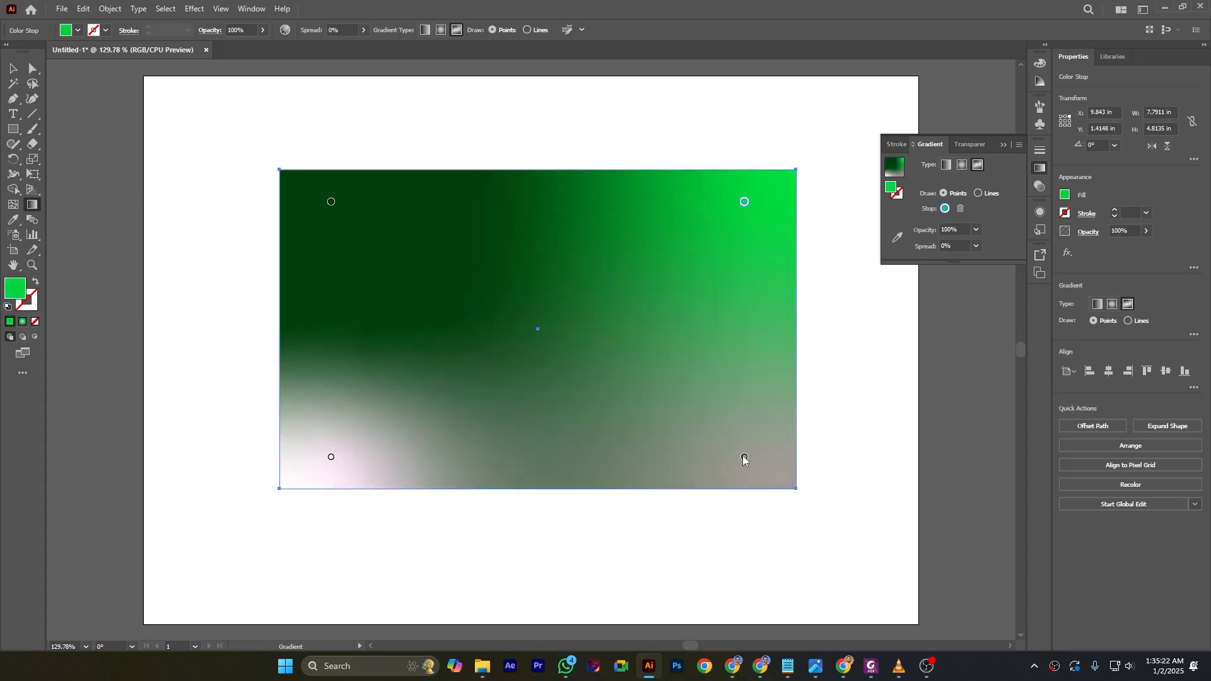
pyautogui.click(649, 588)
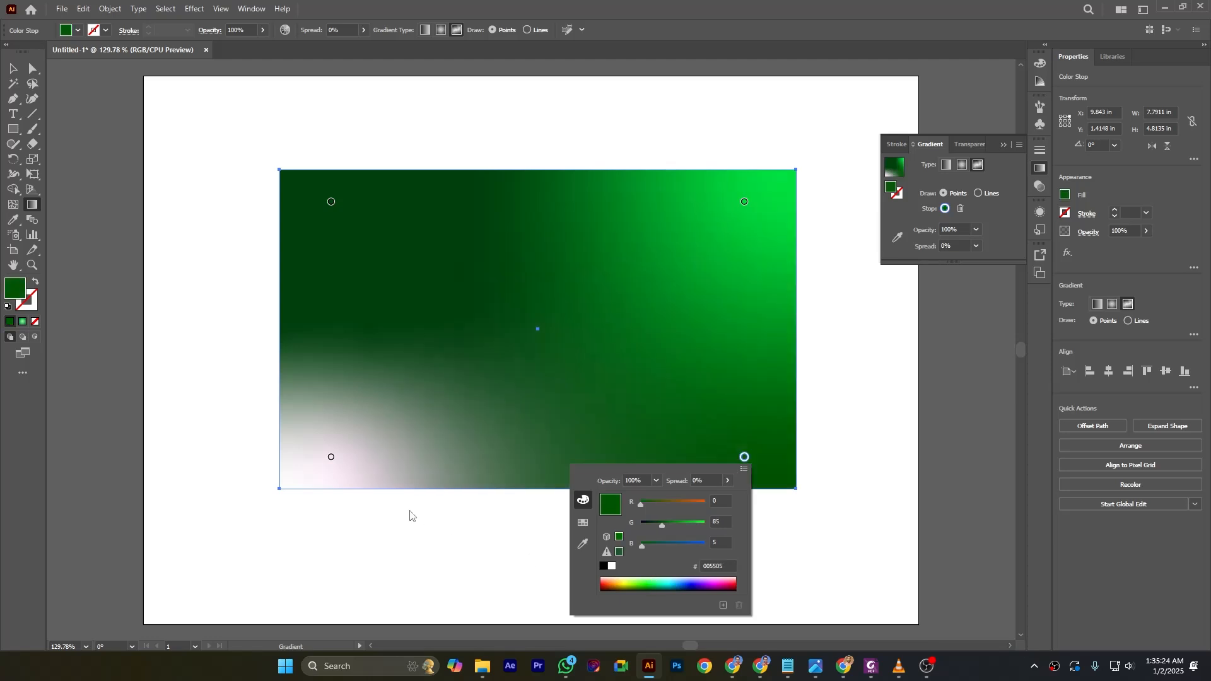
pyautogui.doubleClick(331, 456)
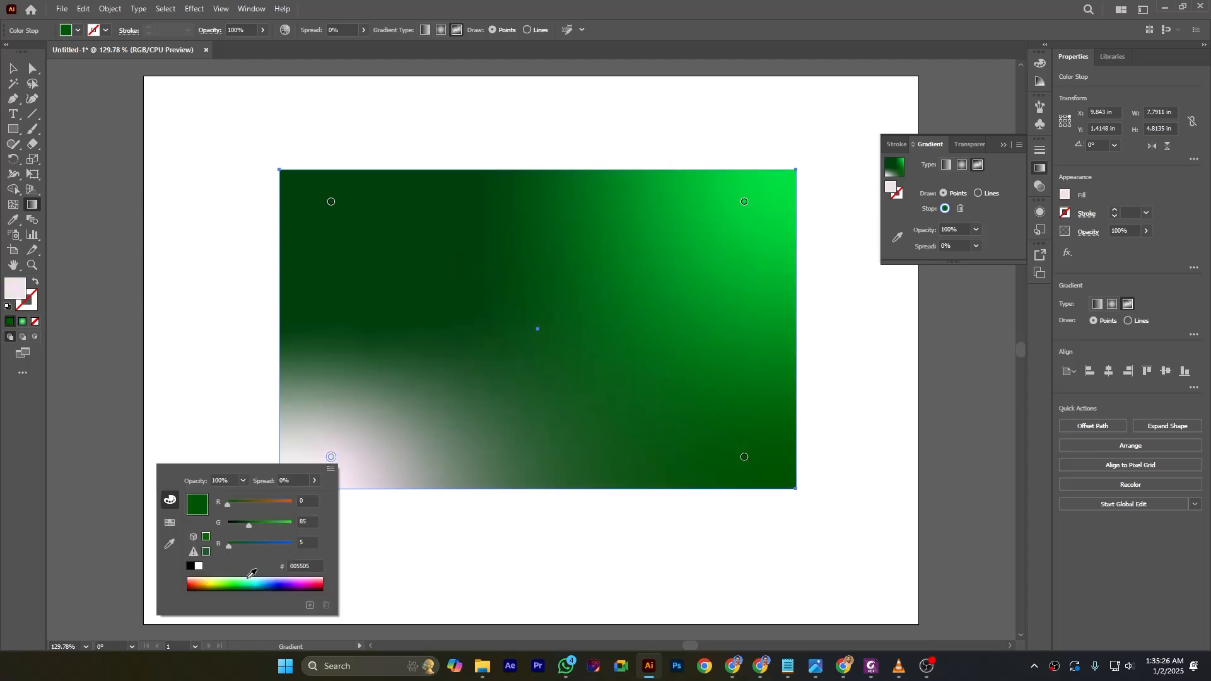
pyautogui.click(248, 580)
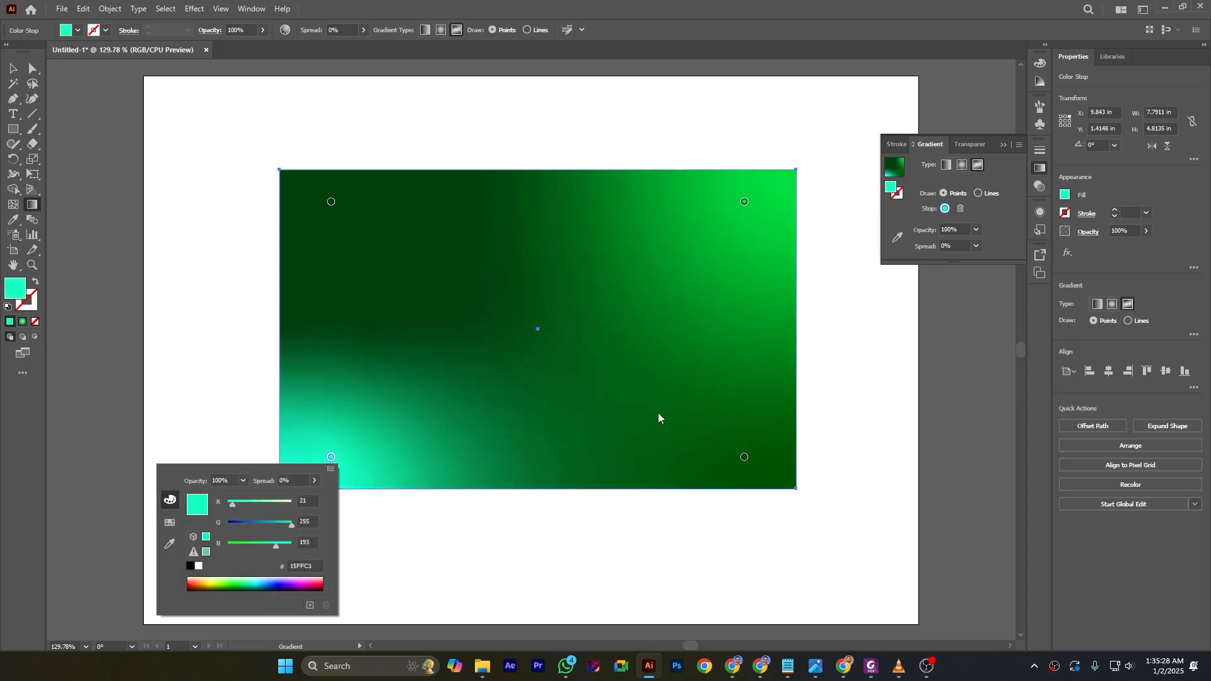
# - Add a freeform gradient point between the rectangle's upper-left point and its center, and recolor it yellow
pyautogui.click(650, 376)
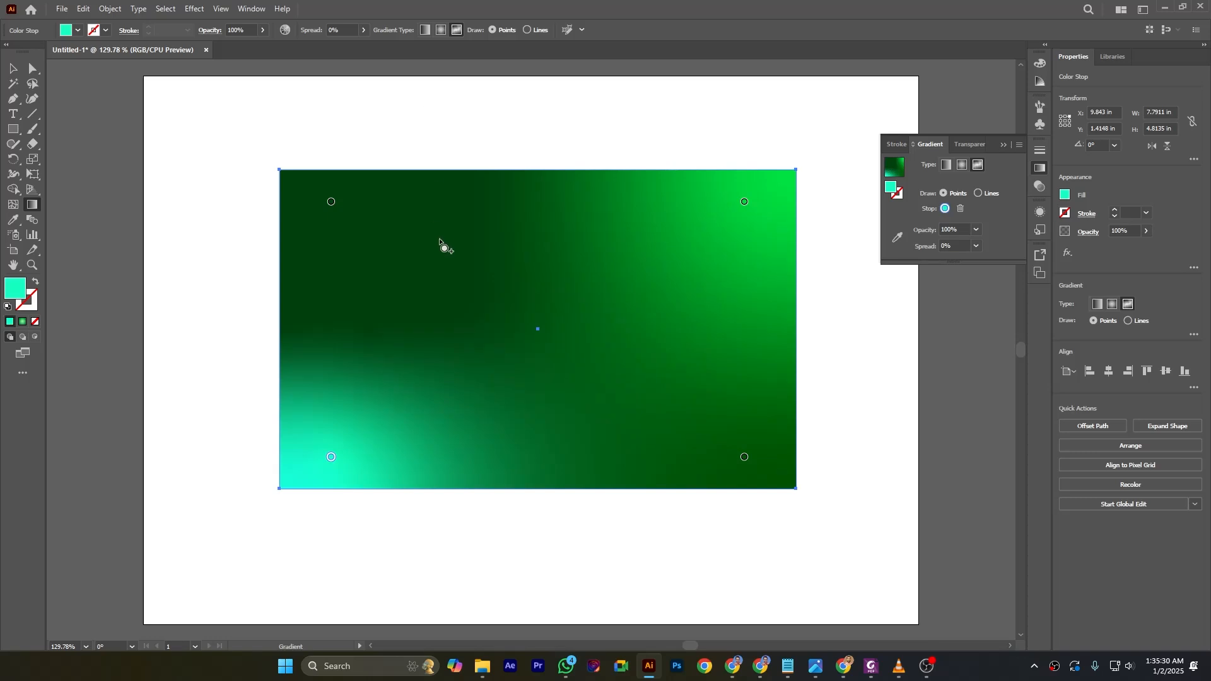
pyautogui.click(470, 268)
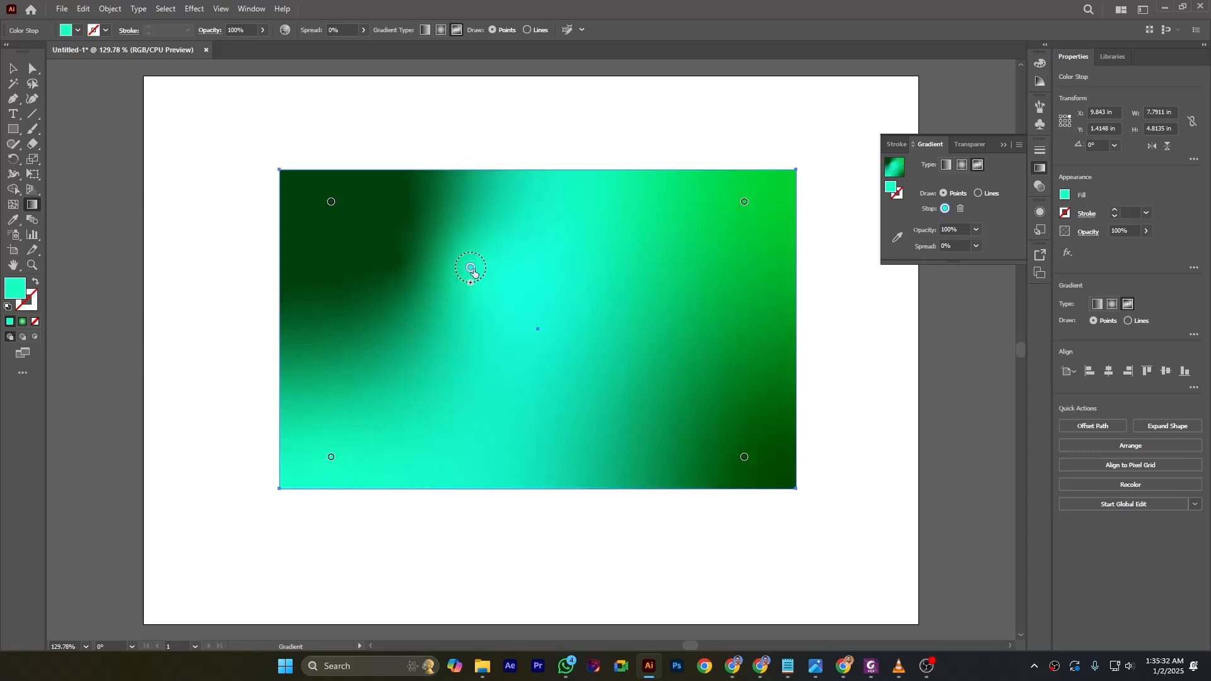
pyautogui.doubleClick(471, 268)
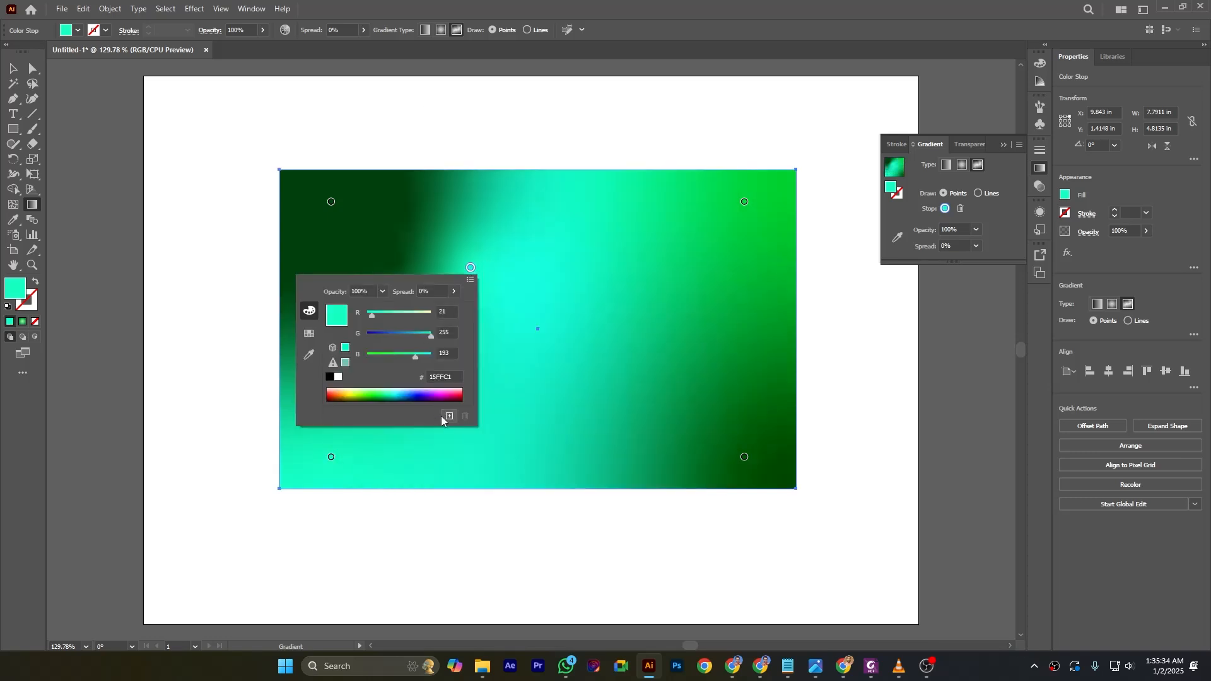
pyautogui.click(350, 391)
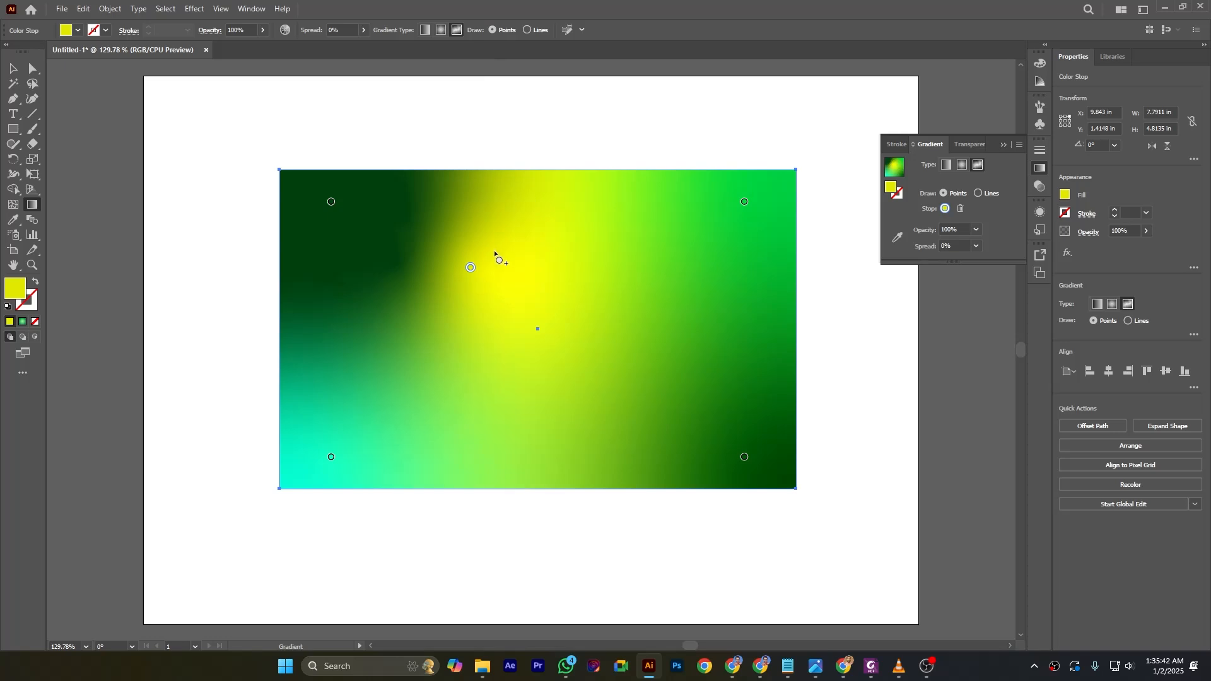
# - Draw a closed freeform line loop through four points around the rectangle's center, and move its top and left points to make it rounder
pyautogui.click(529, 33)
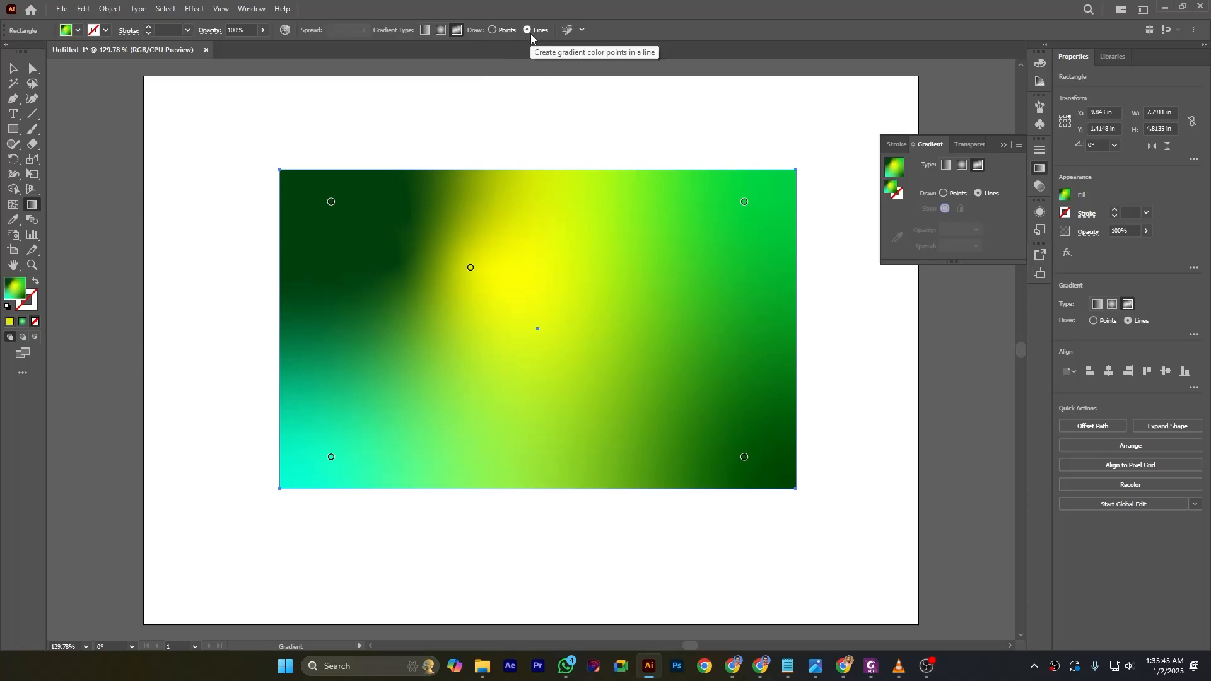
pyautogui.click(418, 323)
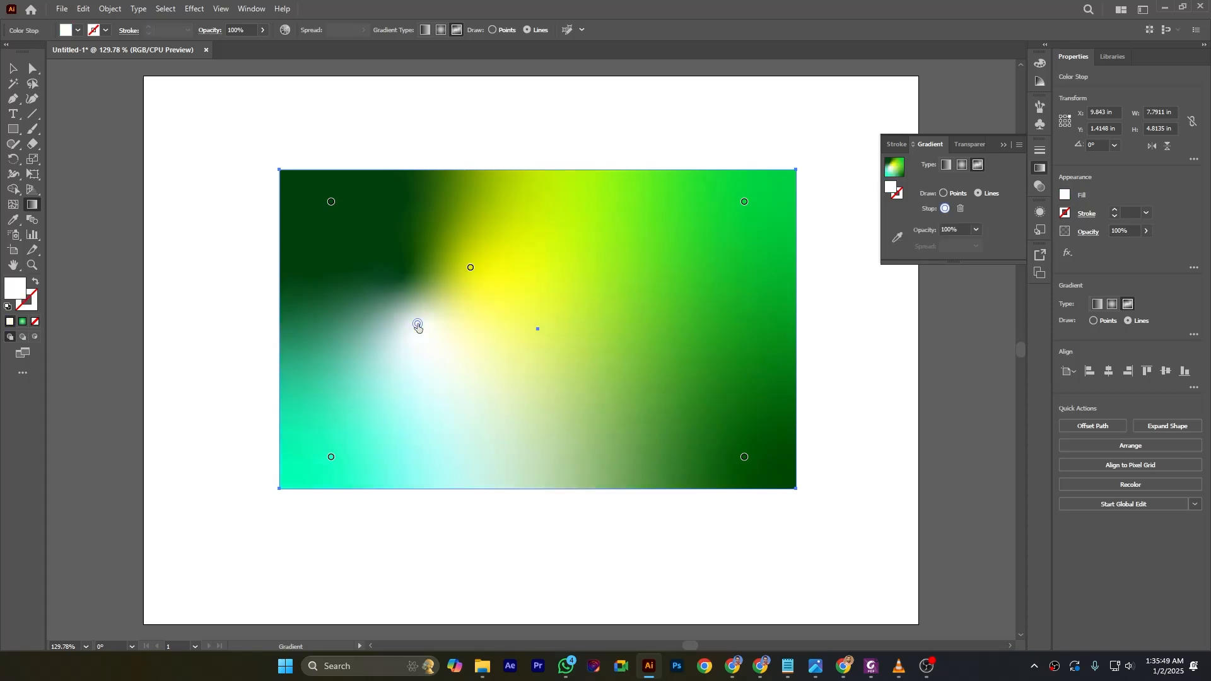
pyautogui.click(553, 240)
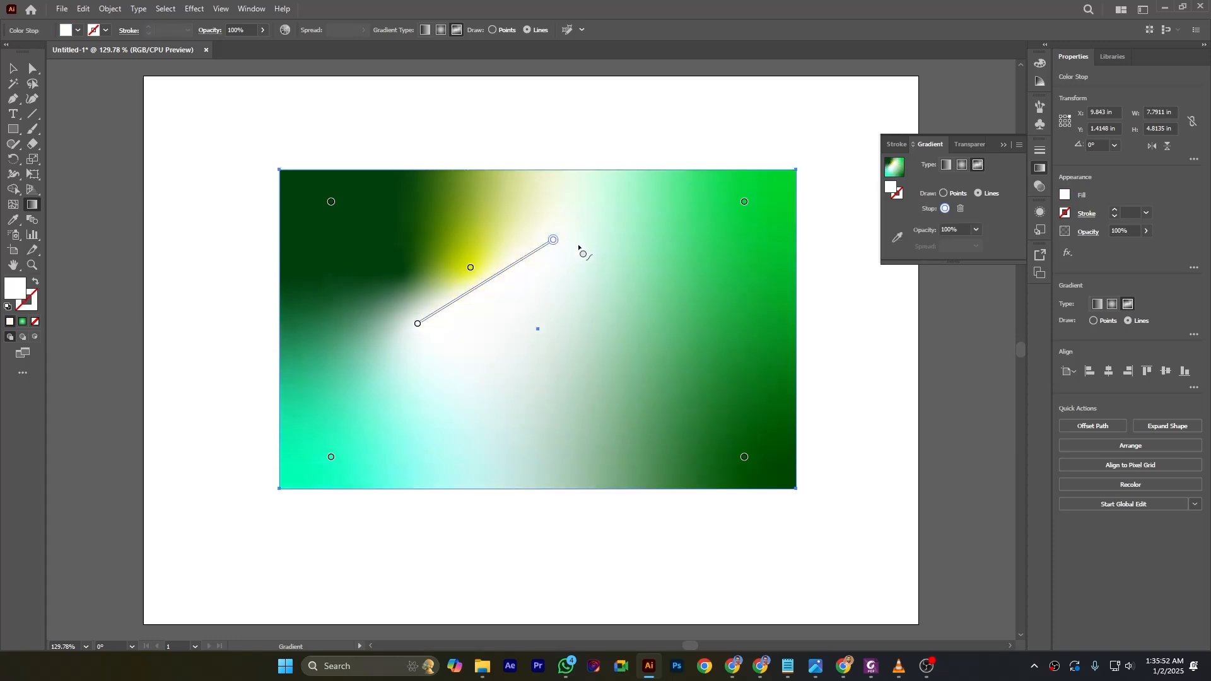
pyautogui.click(675, 329)
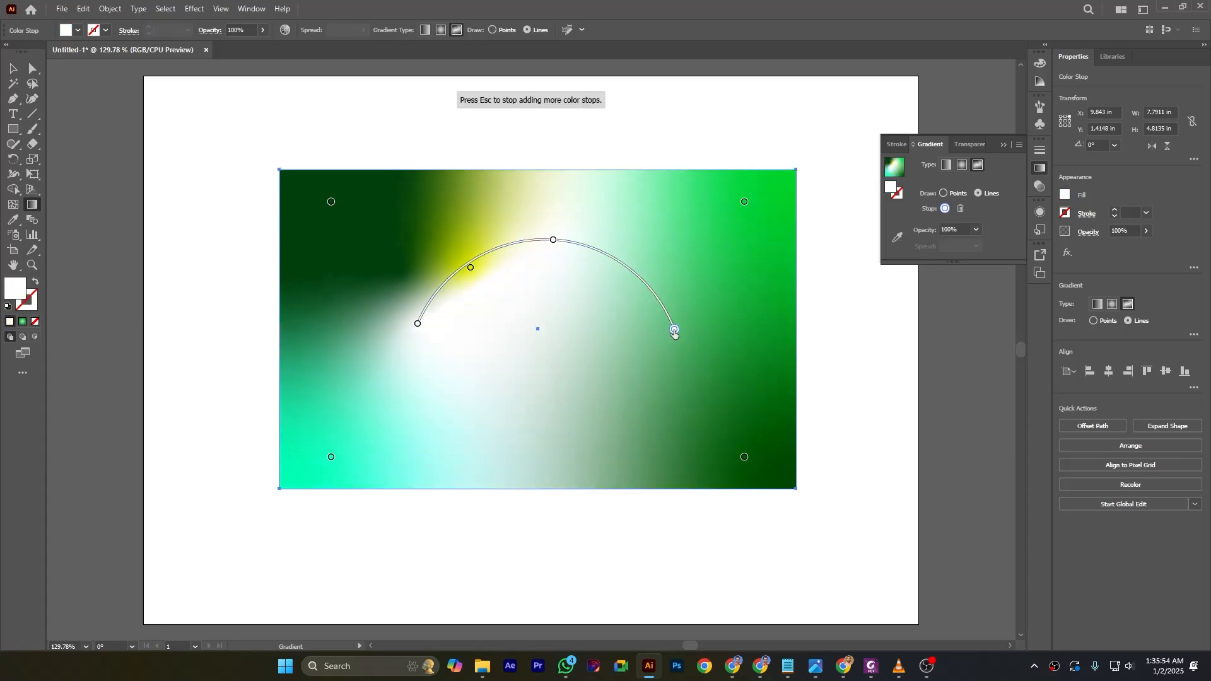
pyautogui.click(542, 464)
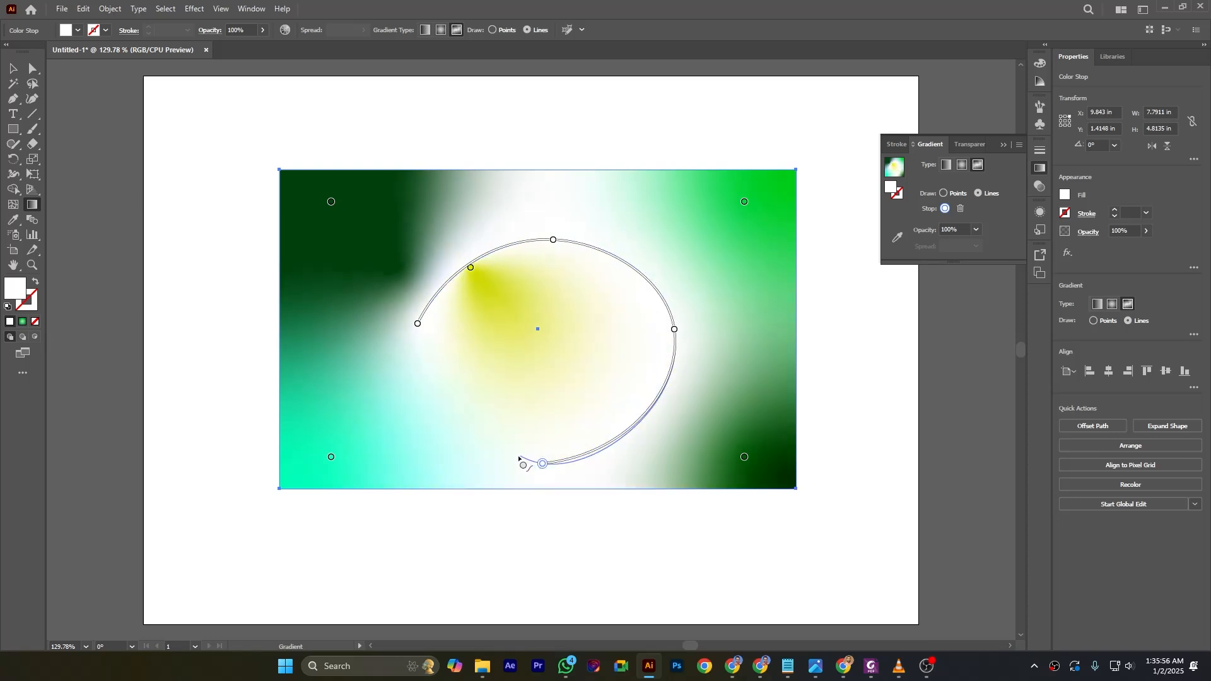
pyautogui.click(417, 324)
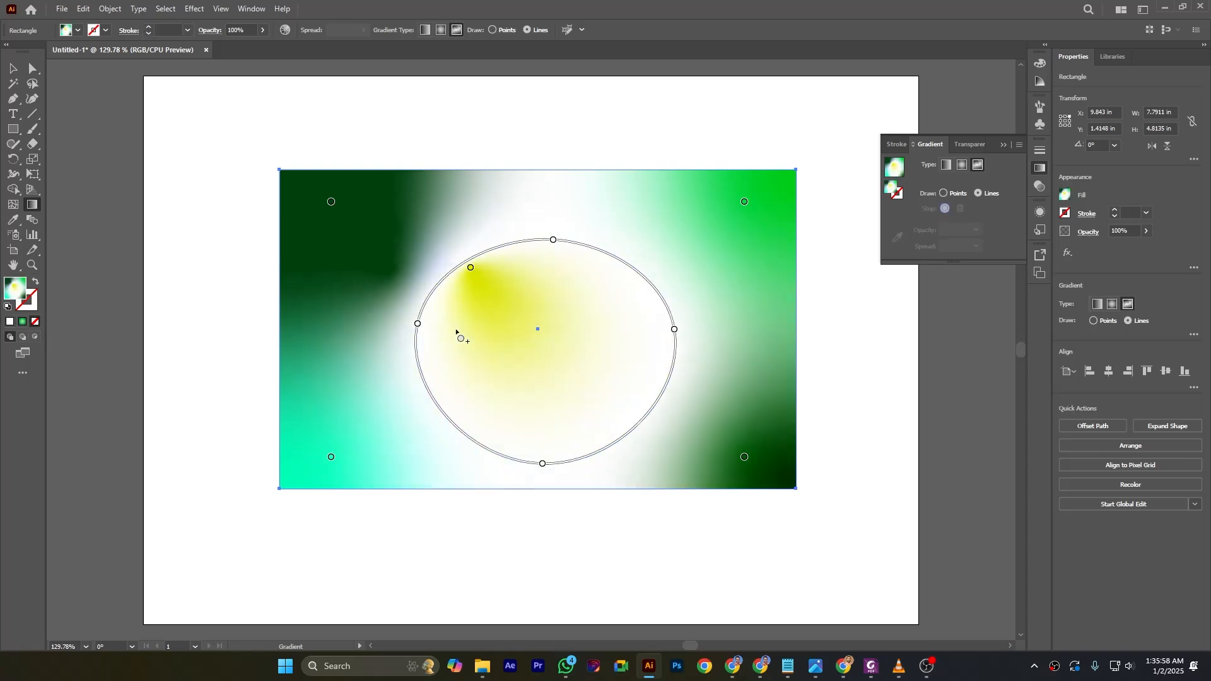
pyautogui.moveTo(553, 240); pyautogui.dragTo(558, 213)
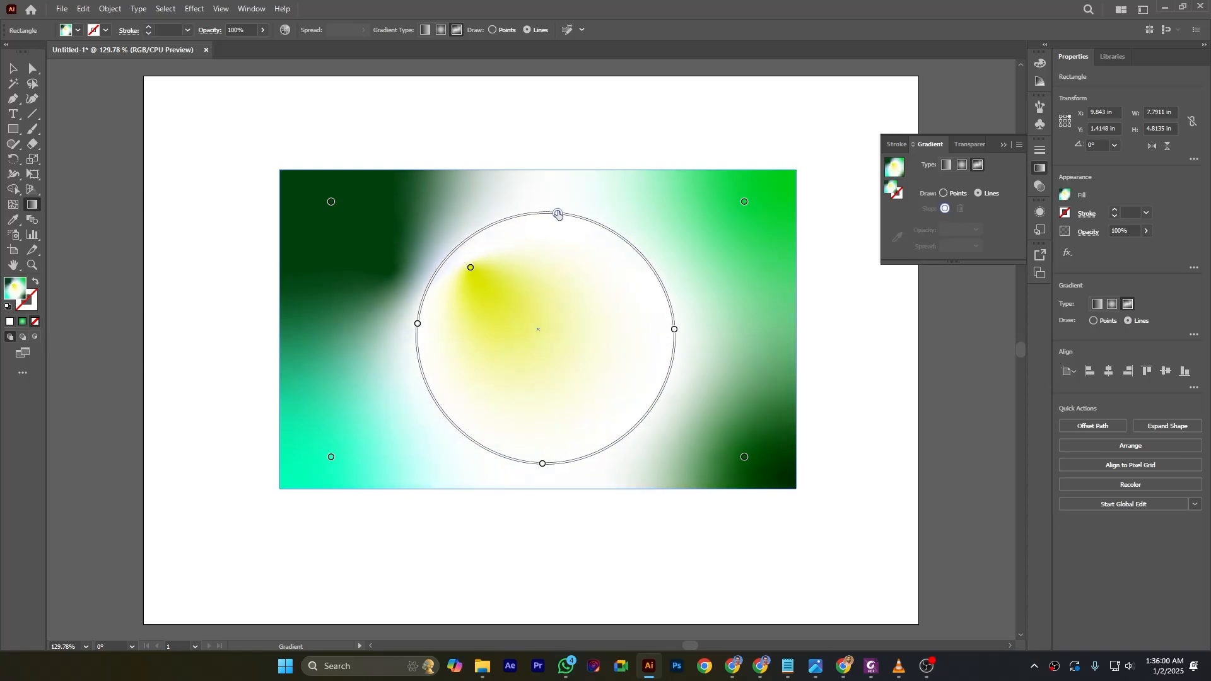
pyautogui.moveTo(418, 324)
pyautogui.mouseDown()
pyautogui.moveTo(395, 326)
pyautogui.moveTo(427, 332)
pyautogui.mouseUp()
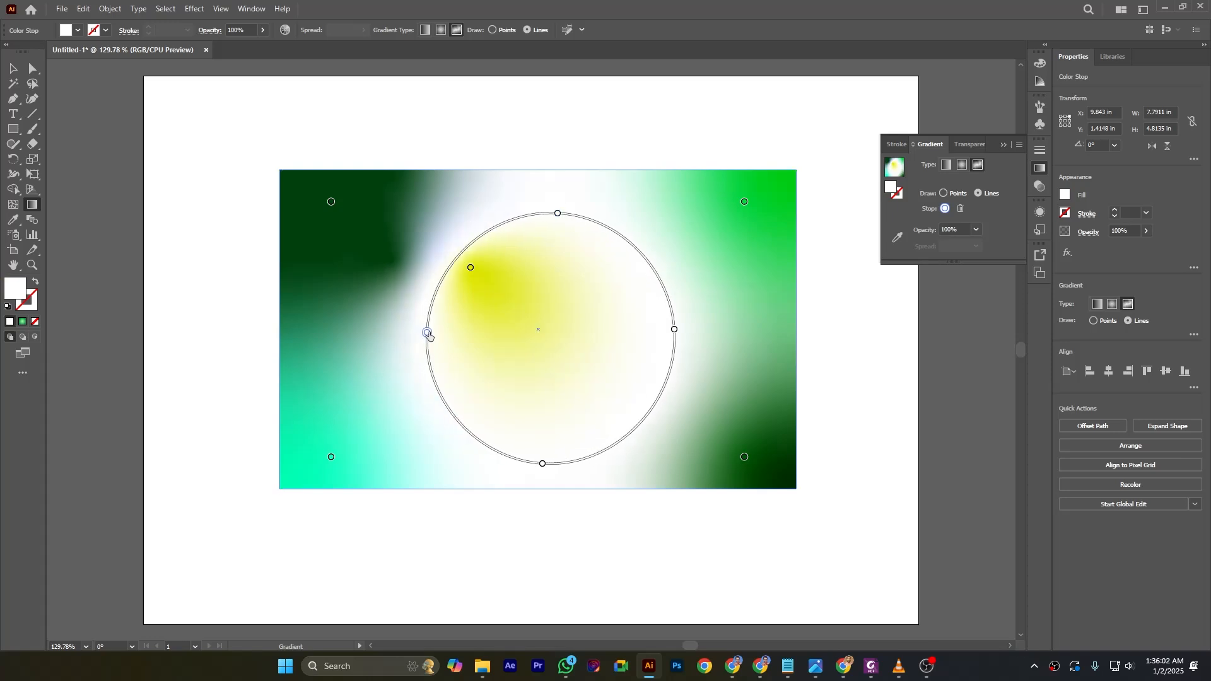
# - Recolor the loop's points: 00AA8B at the bottom, 03AA00 at the right, green at the top and orange at the left
pyautogui.doubleClick(541, 465)
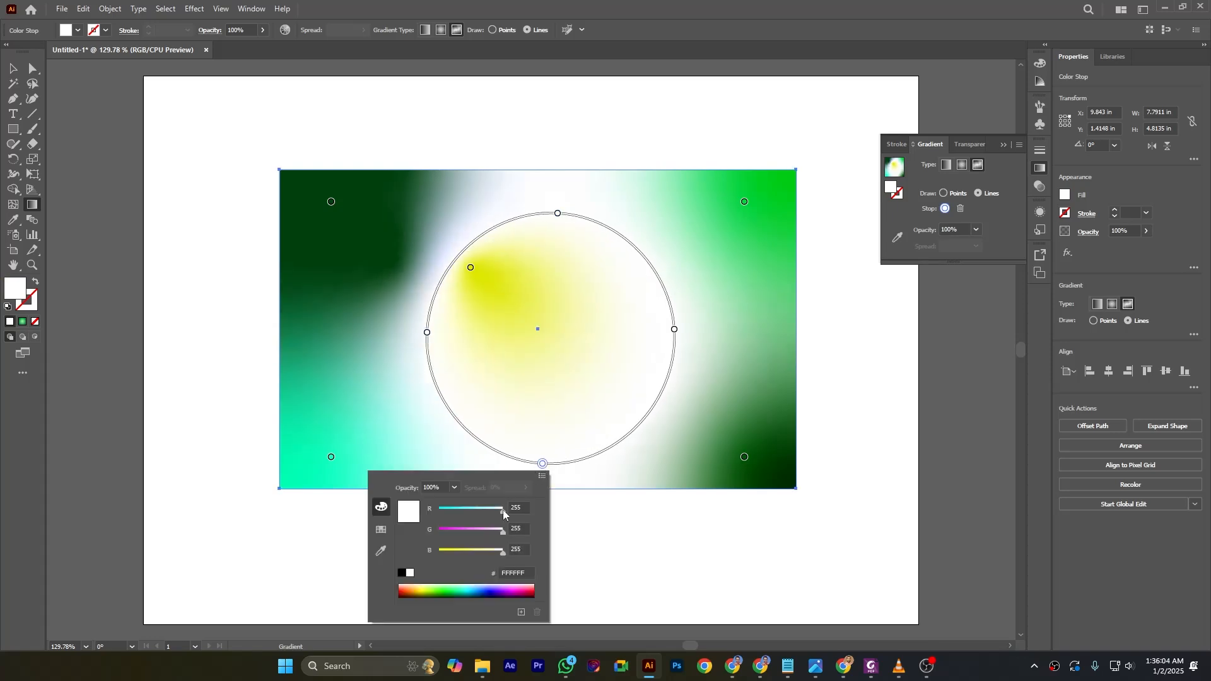
pyautogui.click(462, 587)
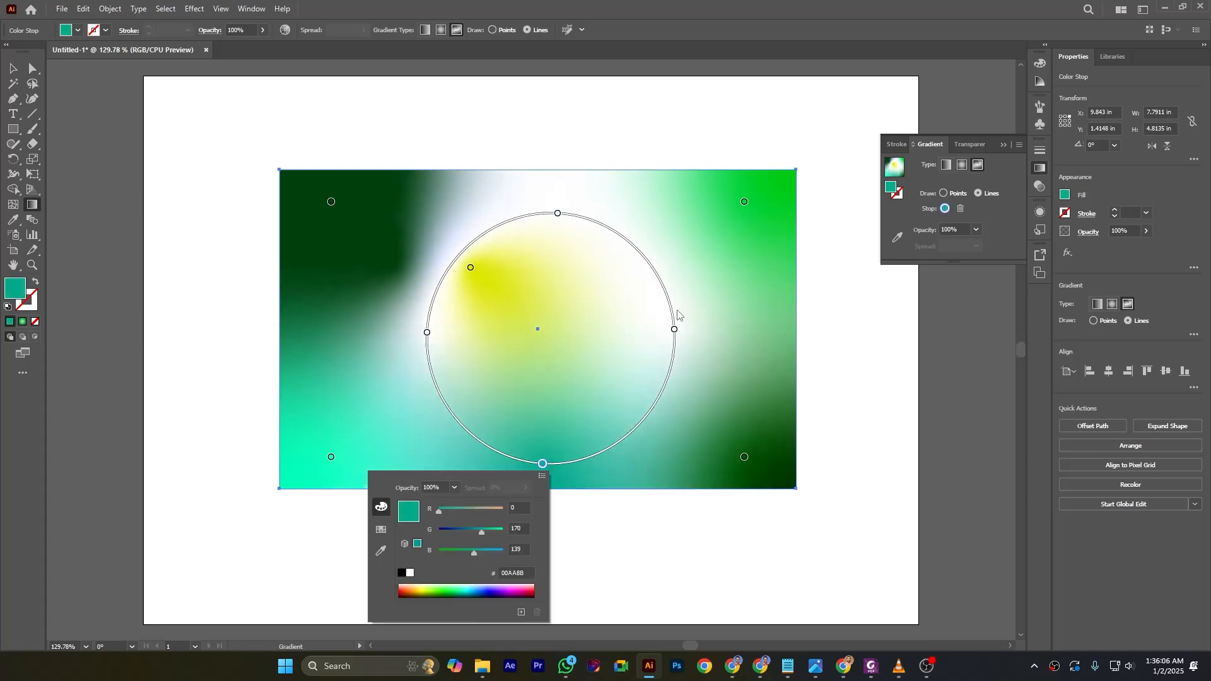
pyautogui.doubleClick(674, 329)
pyautogui.click(576, 455)
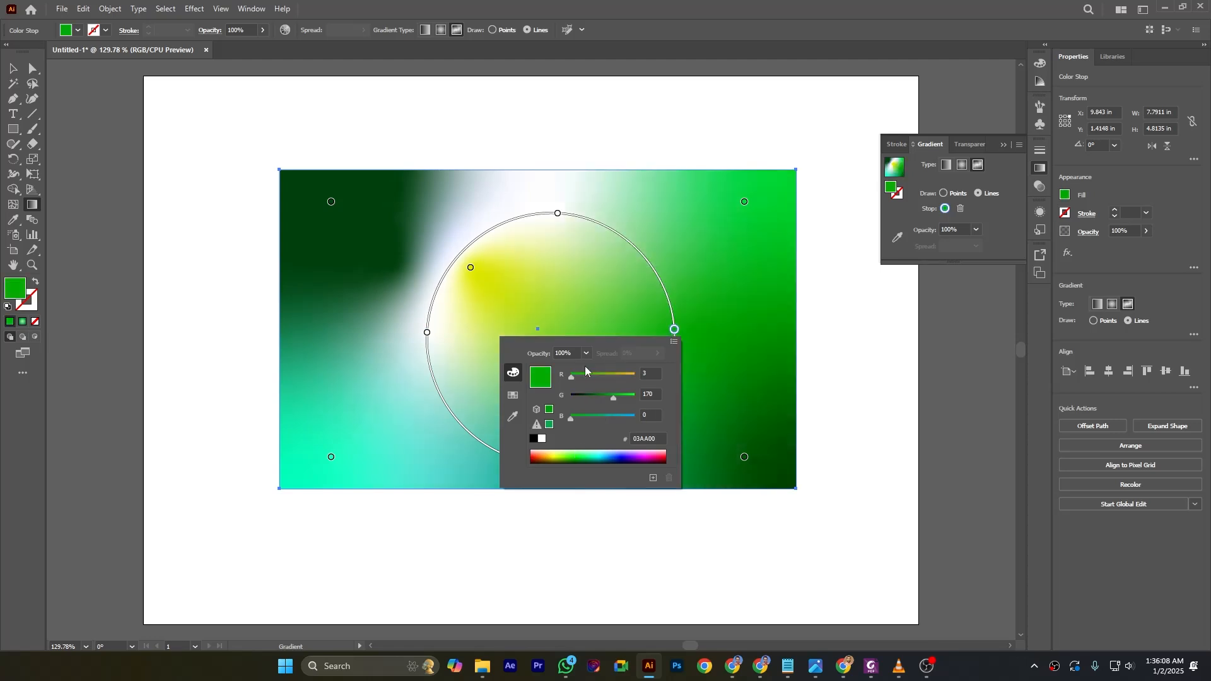
pyautogui.doubleClick(558, 213)
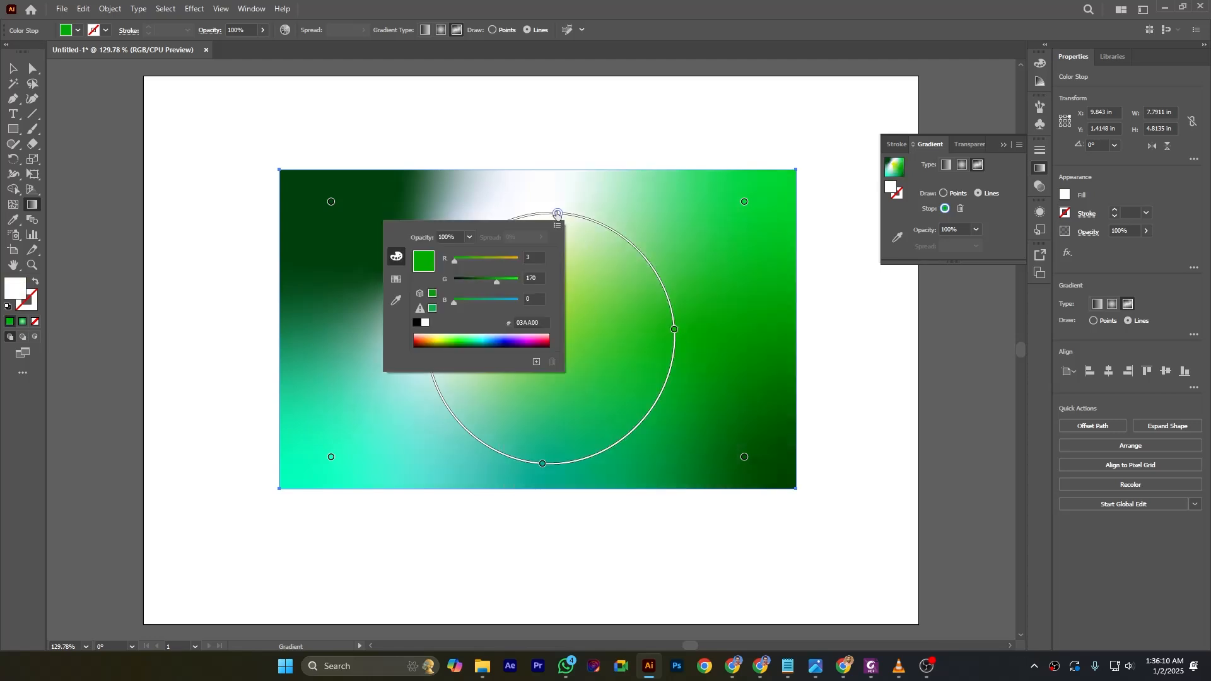
pyautogui.click(471, 341)
pyautogui.click(429, 203)
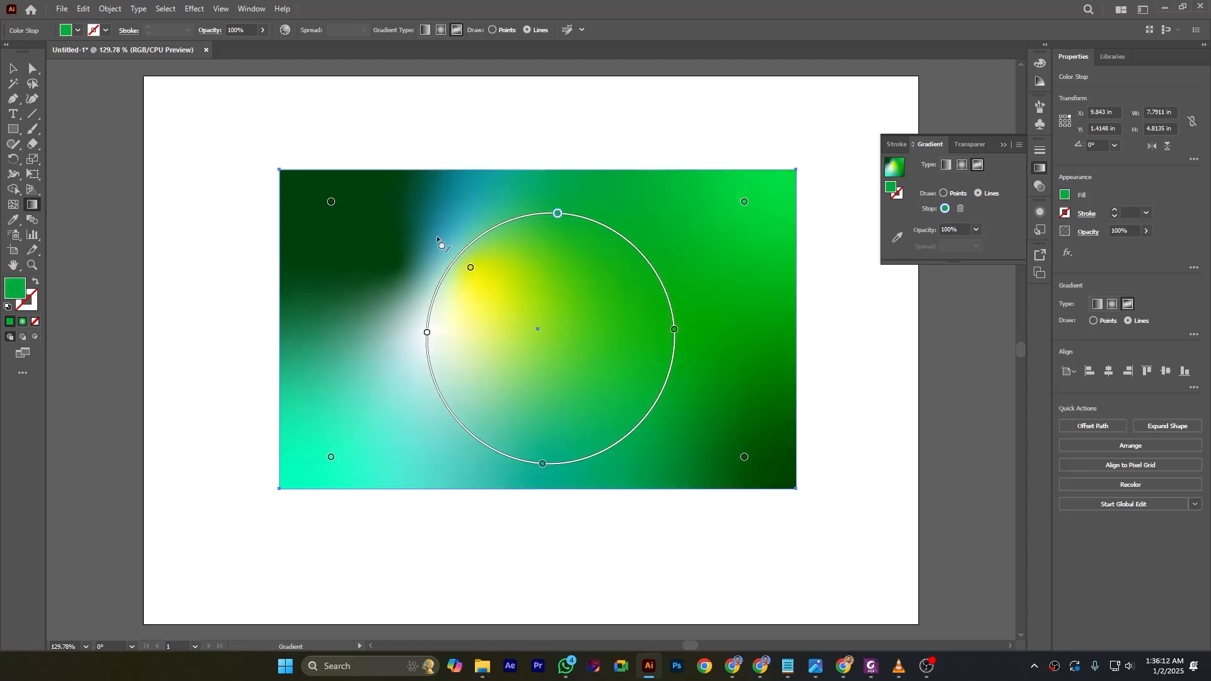
pyautogui.doubleClick(427, 331)
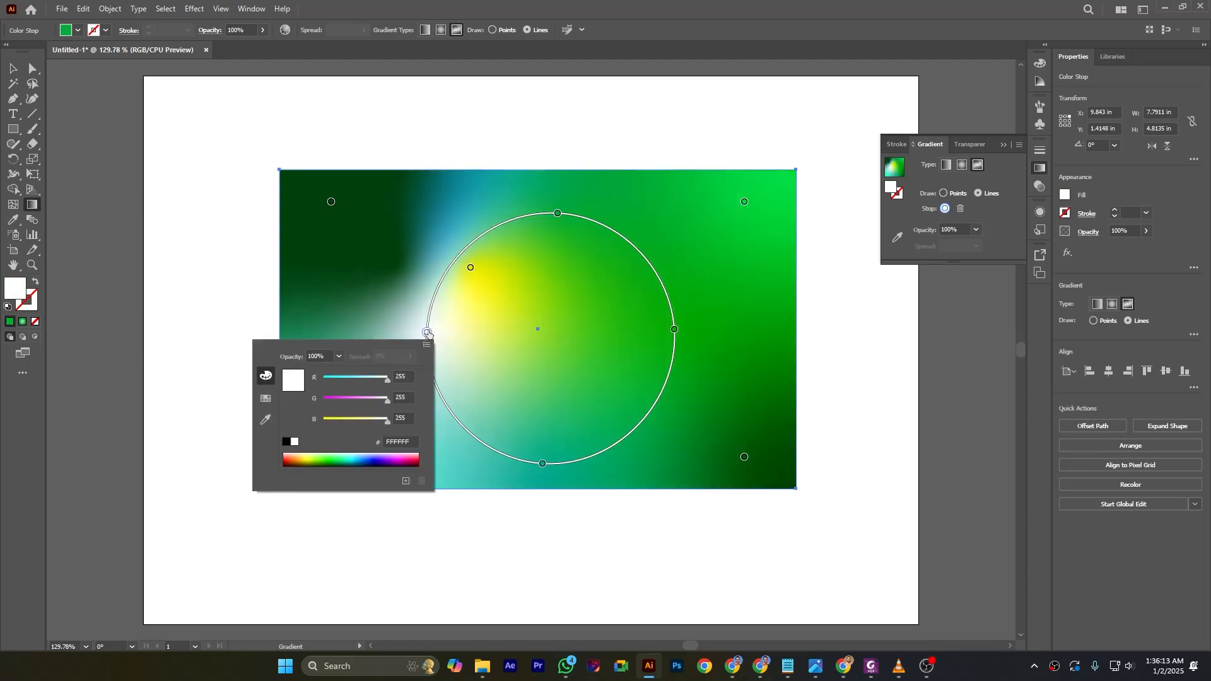
pyautogui.click(294, 457)
pyautogui.click(393, 260)
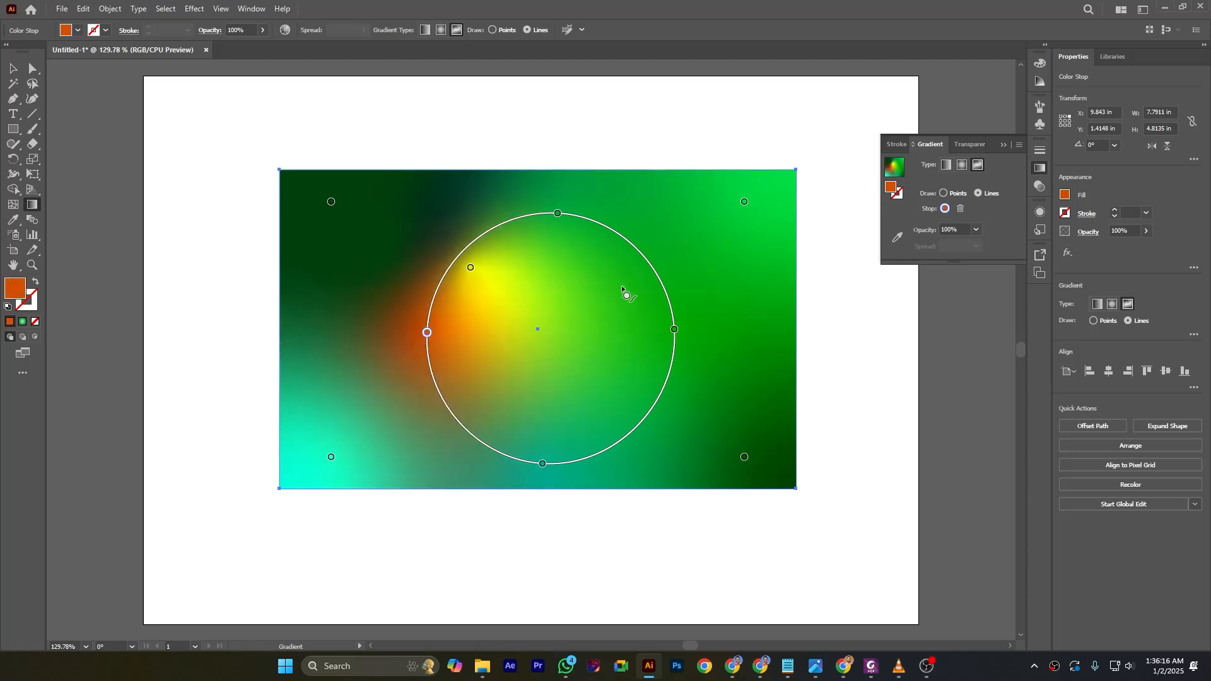
# - Shrink the gradient loop by moving its top point down and its right point inward
pyautogui.click(557, 215)
pyautogui.moveTo(558, 215); pyautogui.dragTo(565, 253)
pyautogui.moveTo(675, 330); pyautogui.dragTo(647, 329)
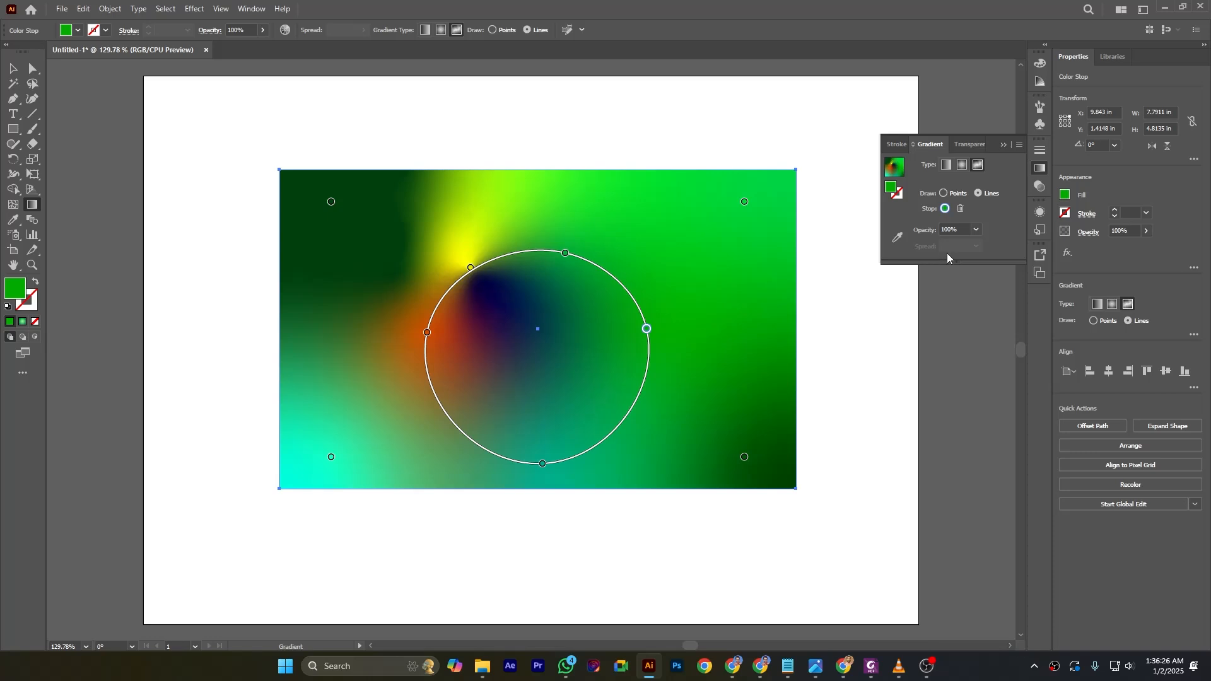
# - Try 10% opacity on the loop's right color stop and restore it to 100%
pyautogui.click(565, 253)
pyautogui.click(646, 330)
pyautogui.click(976, 230)
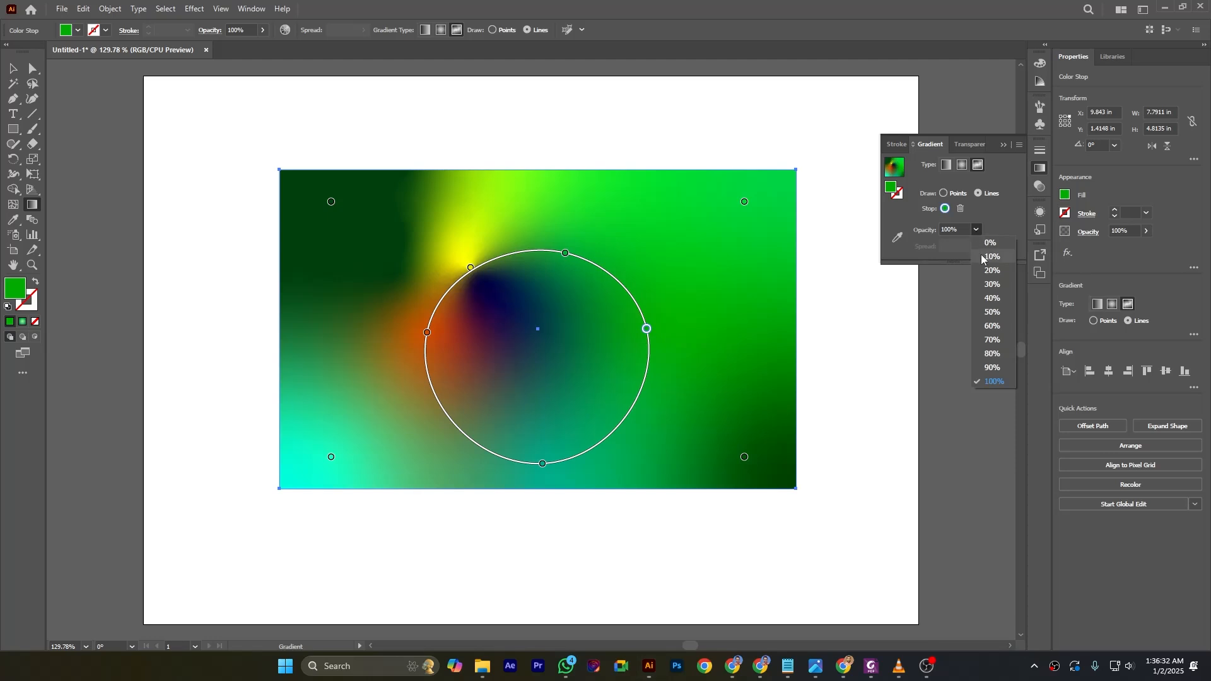
pyautogui.click(994, 257)
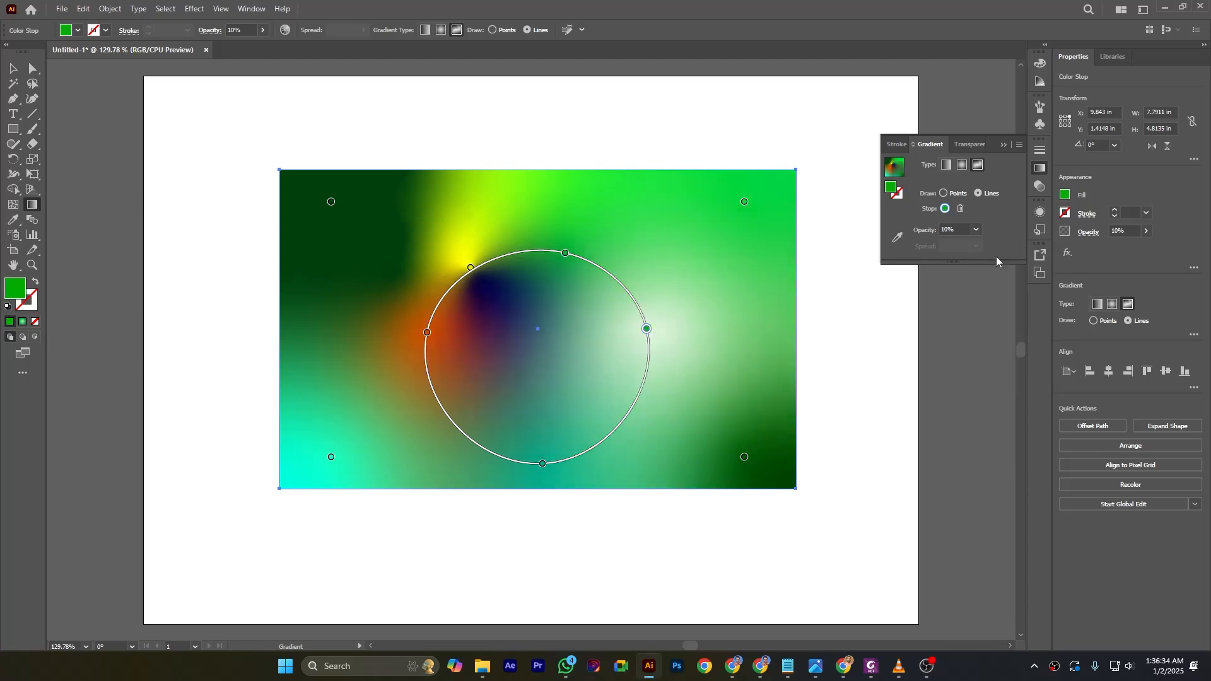
pyautogui.click(976, 231)
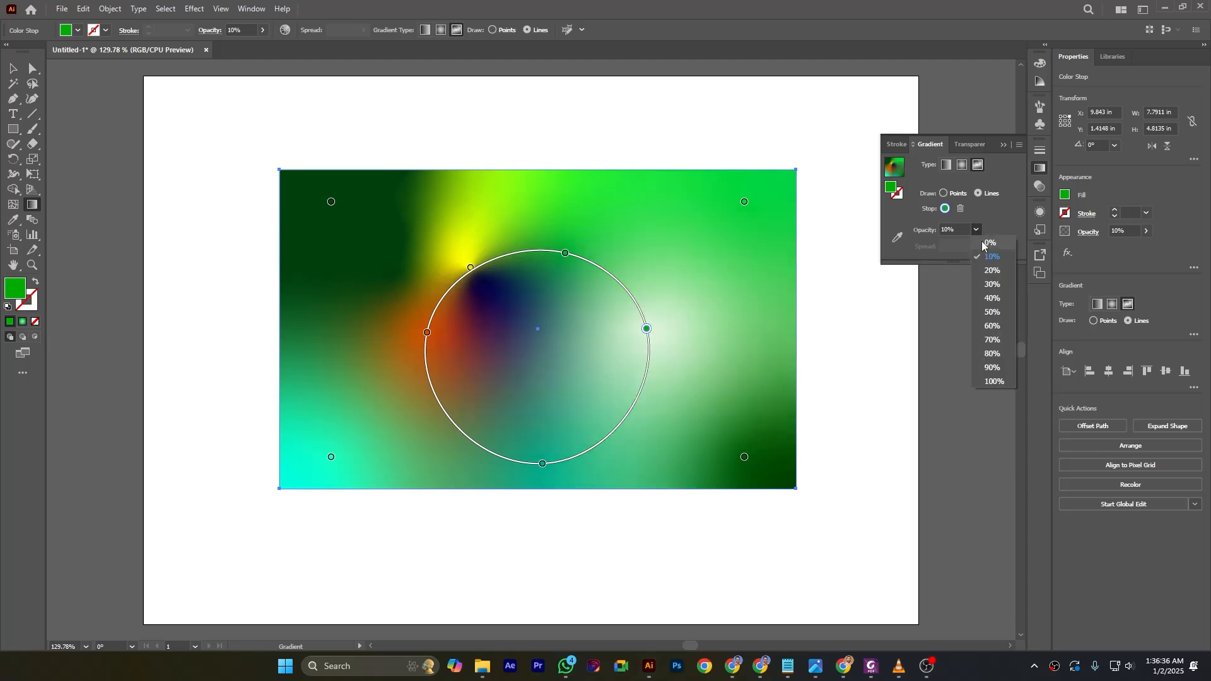
pyautogui.click(994, 382)
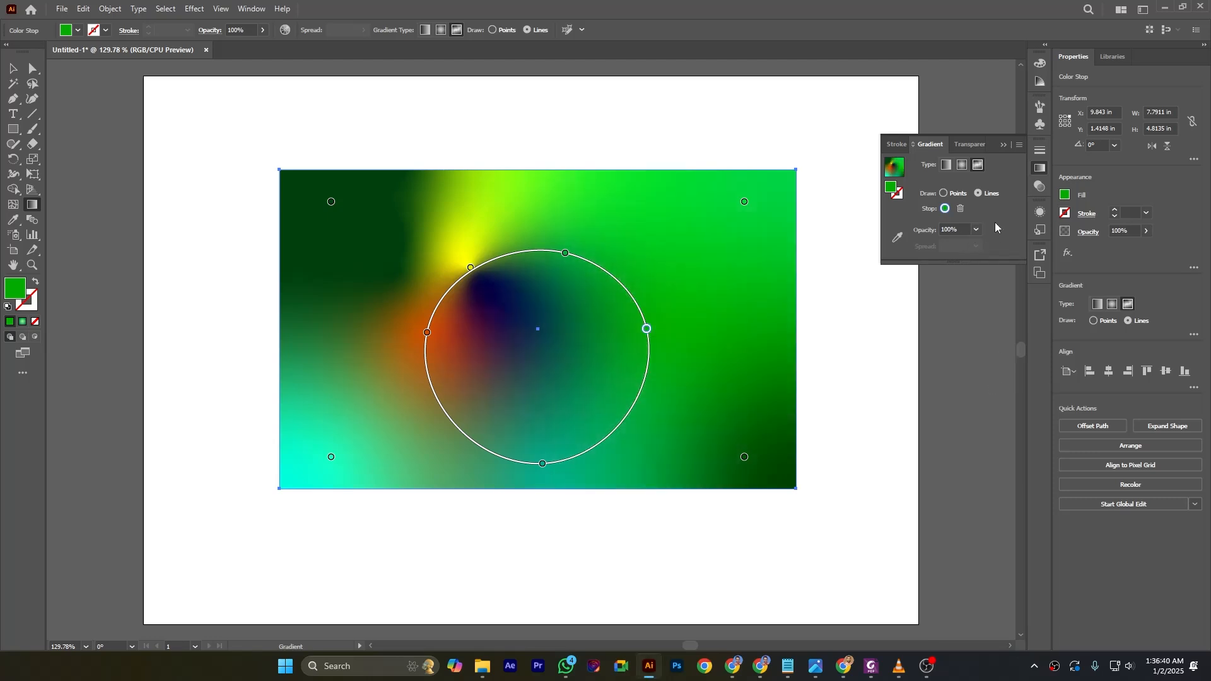
# - Switch the rectangle to a linear gradient and enlarge the Gradient panel to show a taller gradient slider
pyautogui.moveTo(978, 261); pyautogui.dragTo(977, 289)
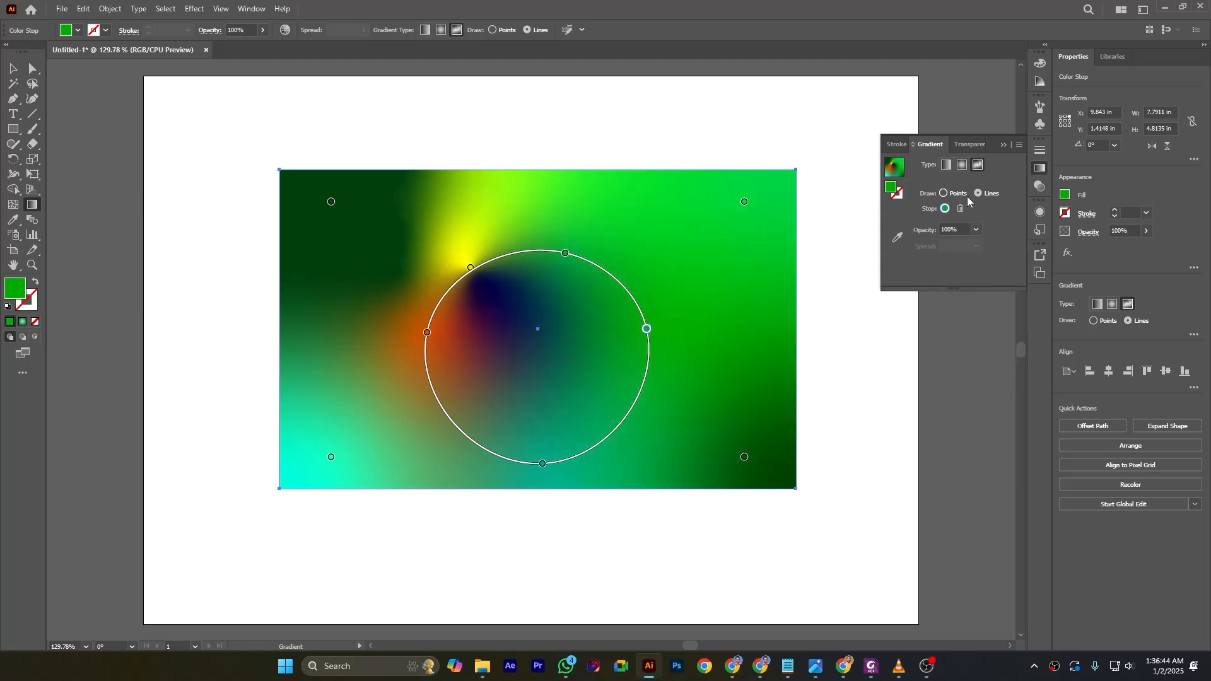
pyautogui.click(425, 29)
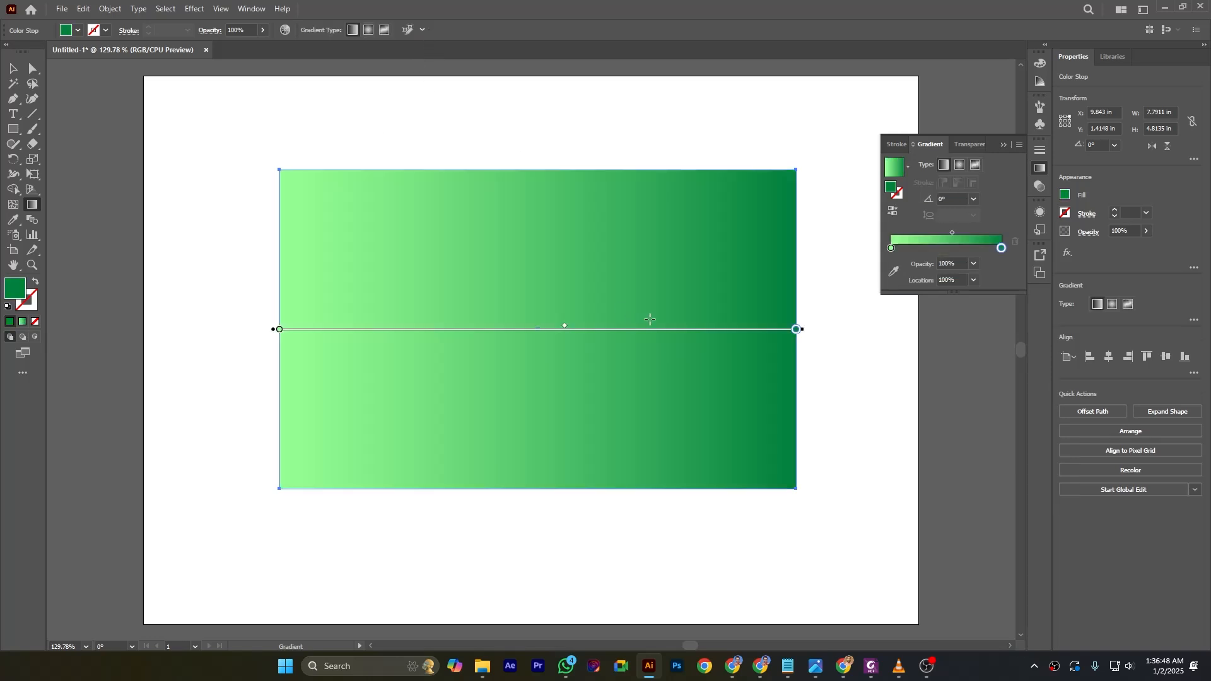
pyautogui.moveTo(987, 293); pyautogui.dragTo(988, 326)
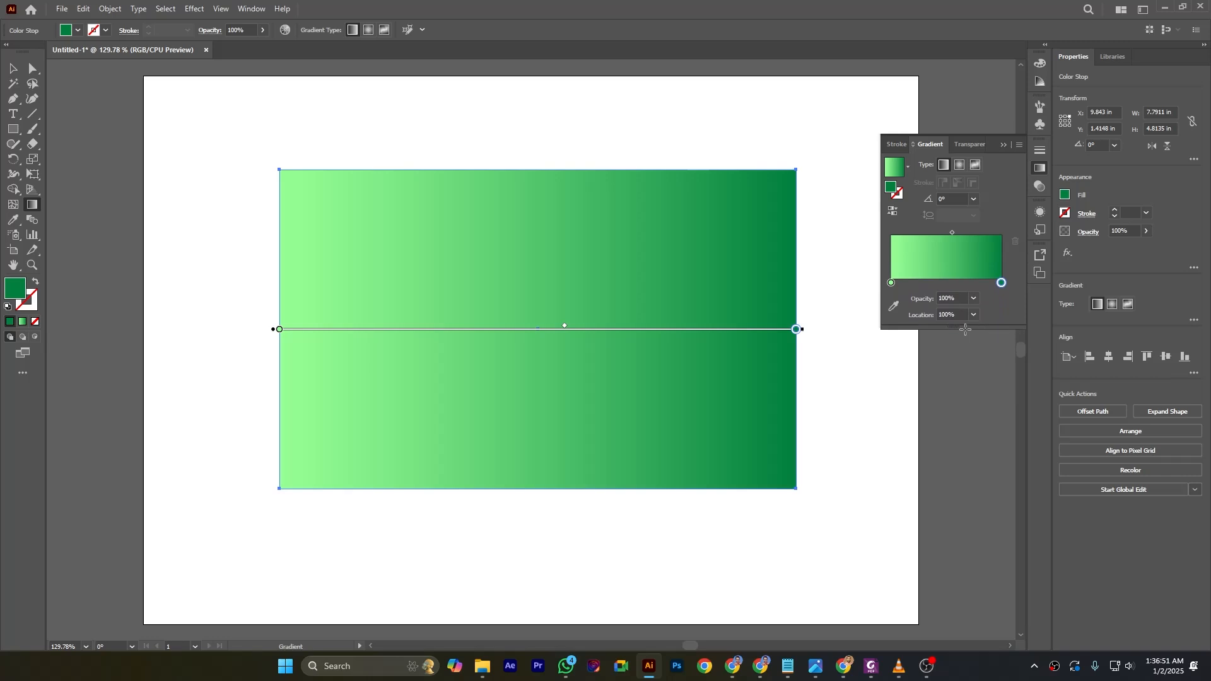
# - Try the linear gradient at angles of 180° and 0°, and finish with the angle set to 90°
pyautogui.click(972, 199)
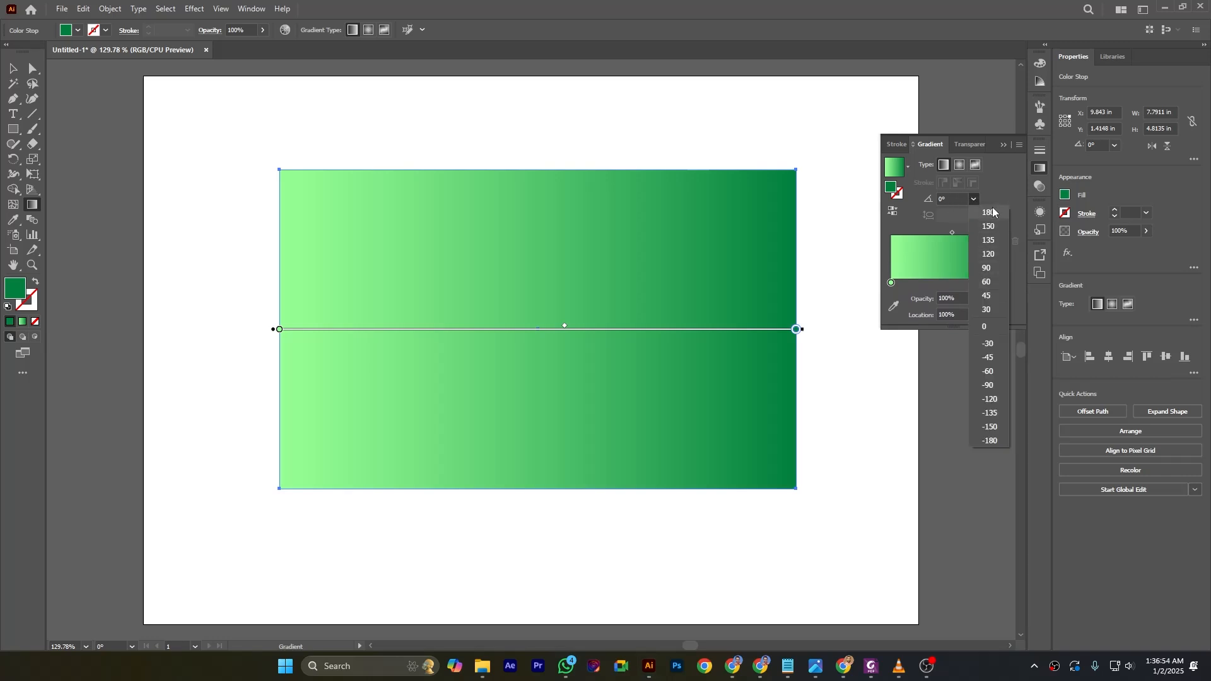
pyautogui.click(993, 210)
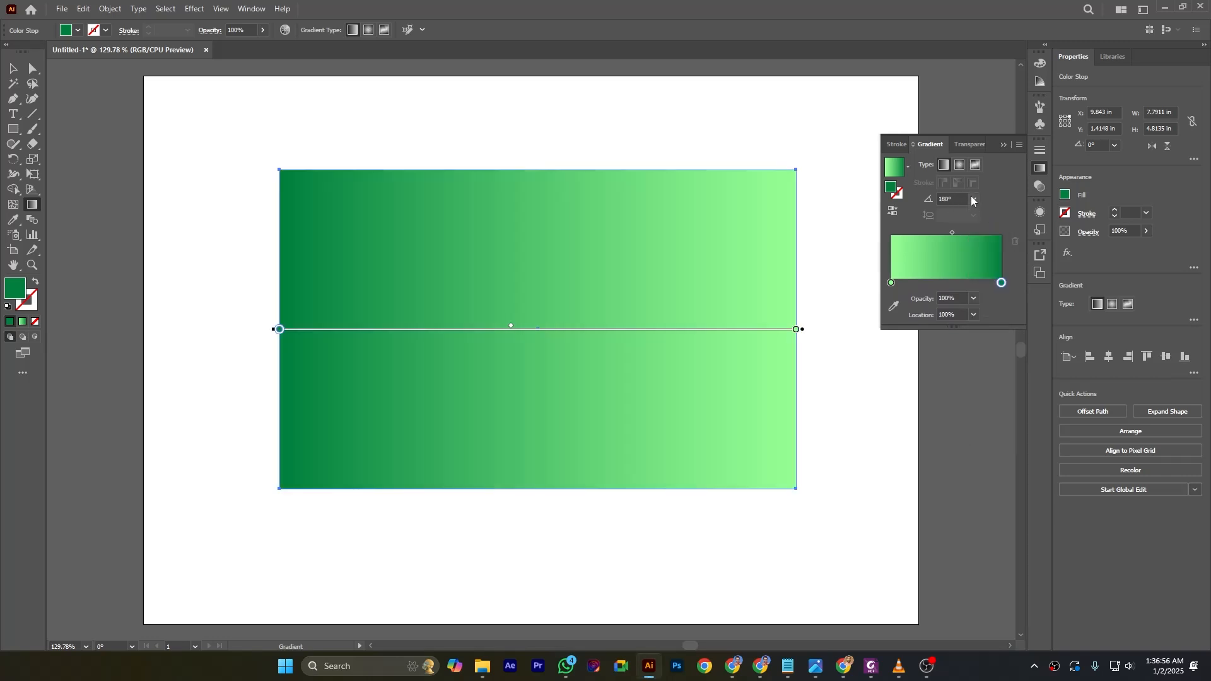
pyautogui.click(972, 198)
pyautogui.click(990, 326)
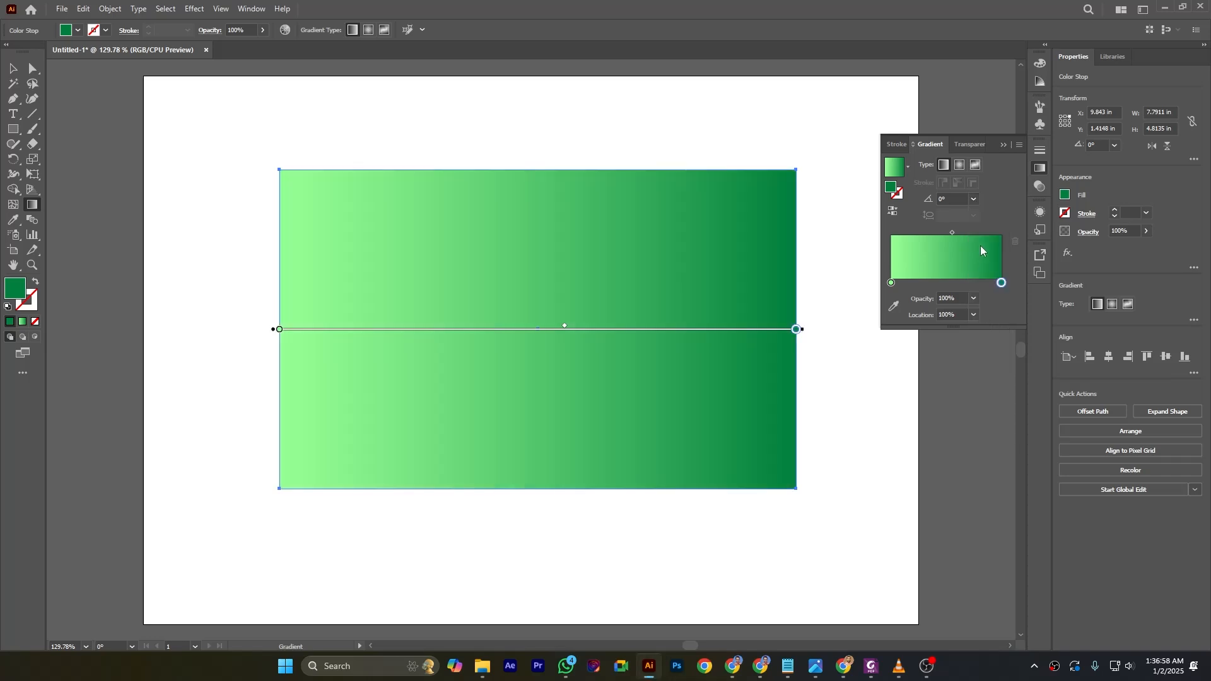
pyautogui.click(975, 198)
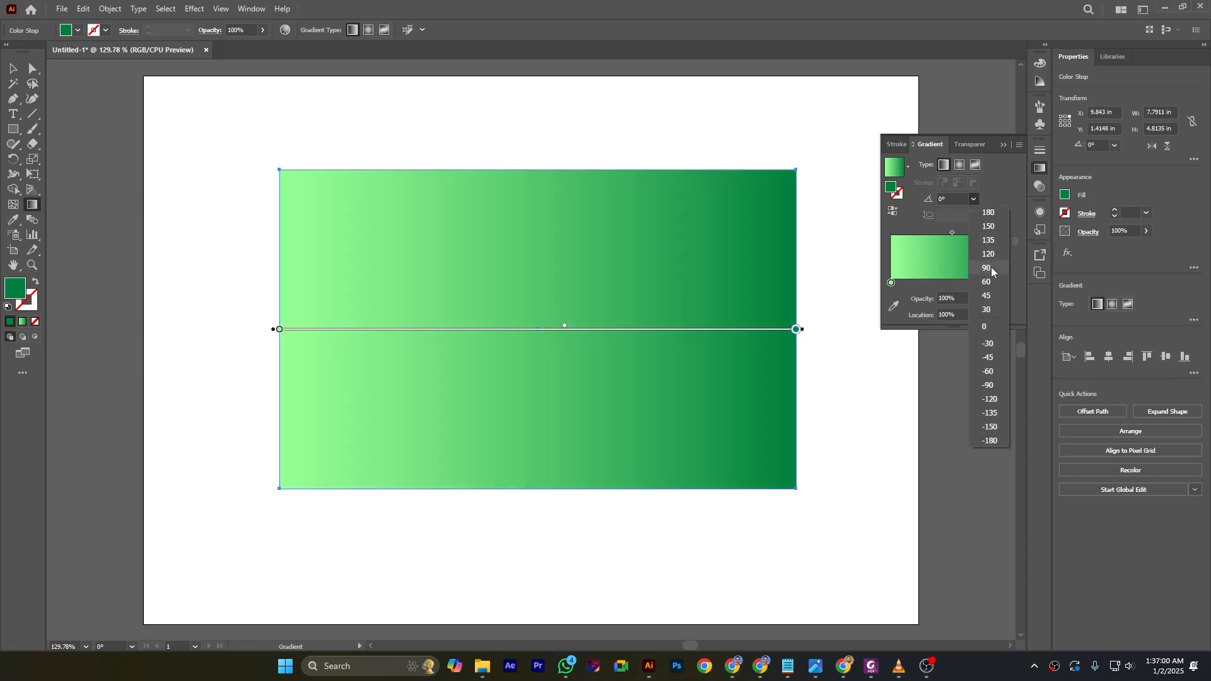
pyautogui.click(990, 267)
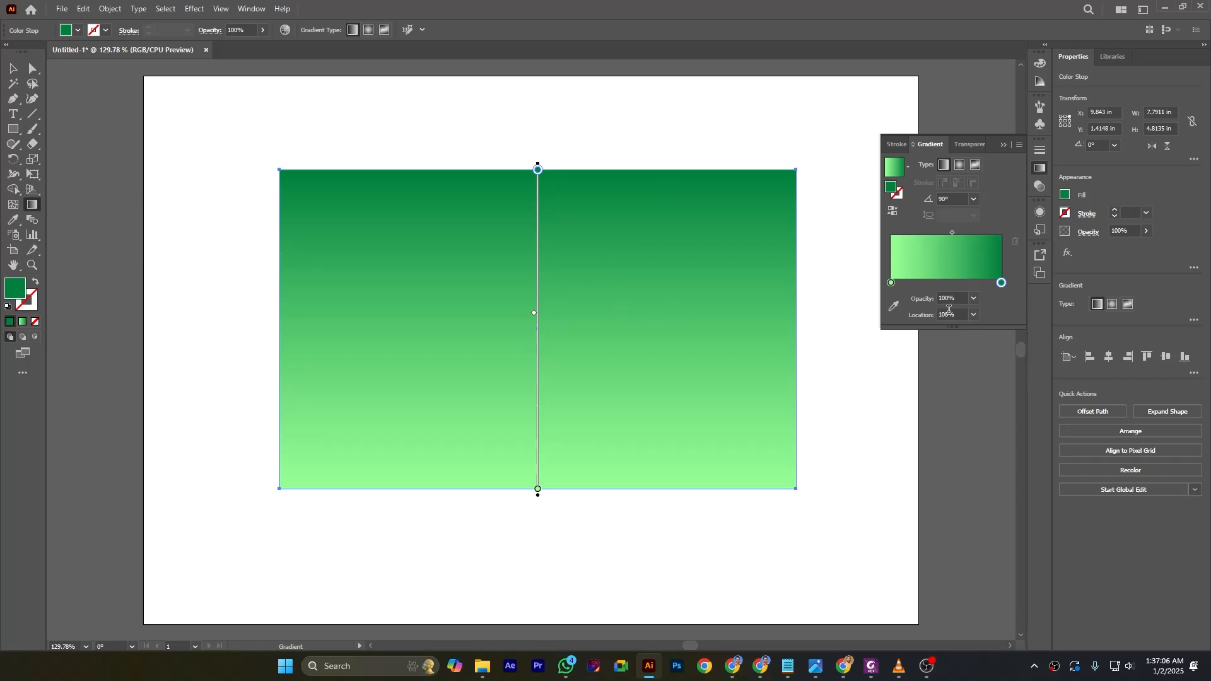
# - Try the linear gradient's dark green color stop at locations of 80% and 70%, and restore it to 100%
pyautogui.click(975, 298)
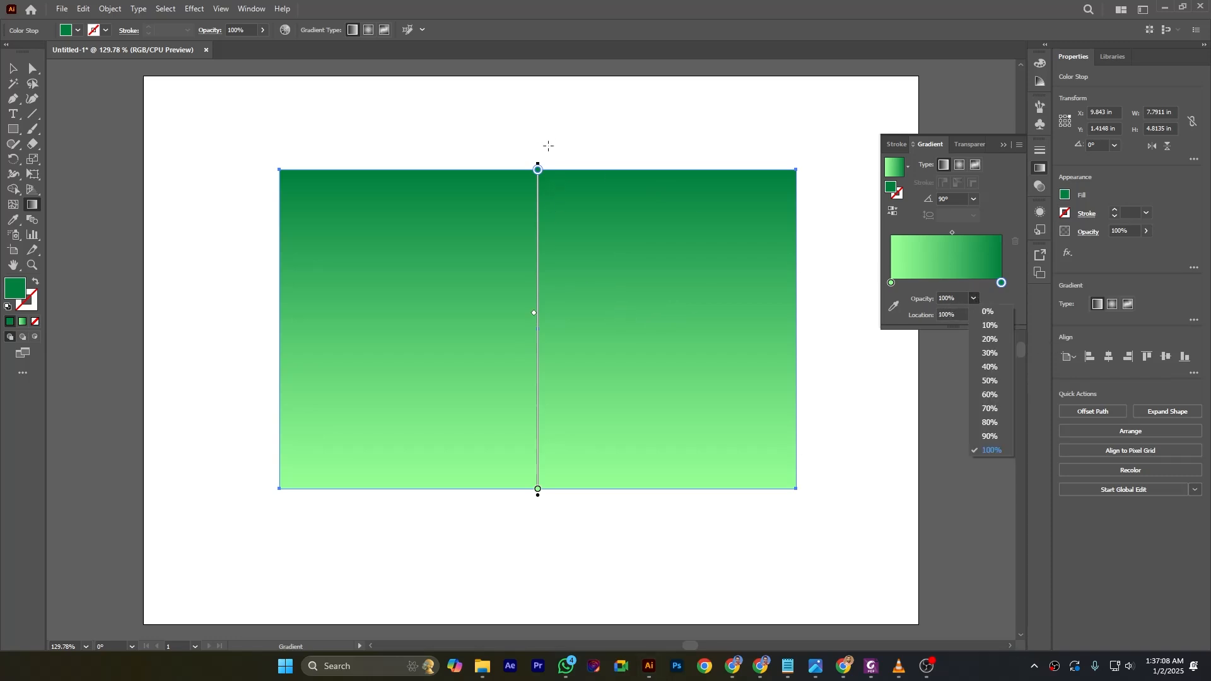
pyautogui.click(538, 169)
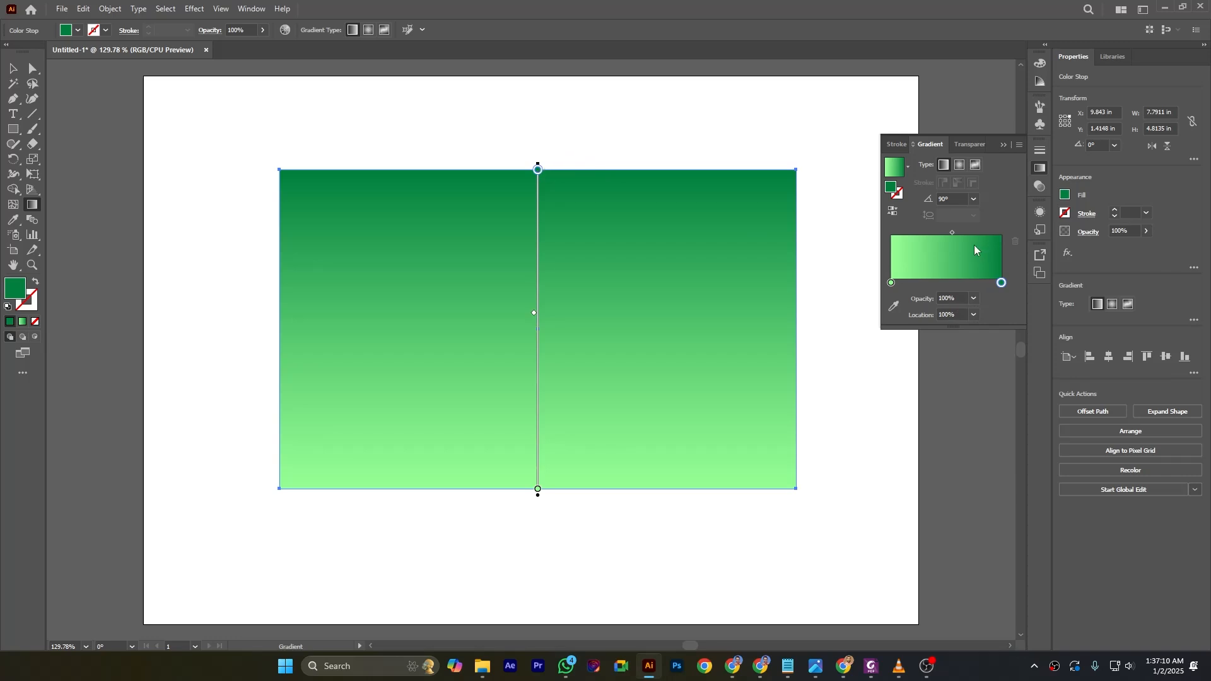
pyautogui.click(975, 314)
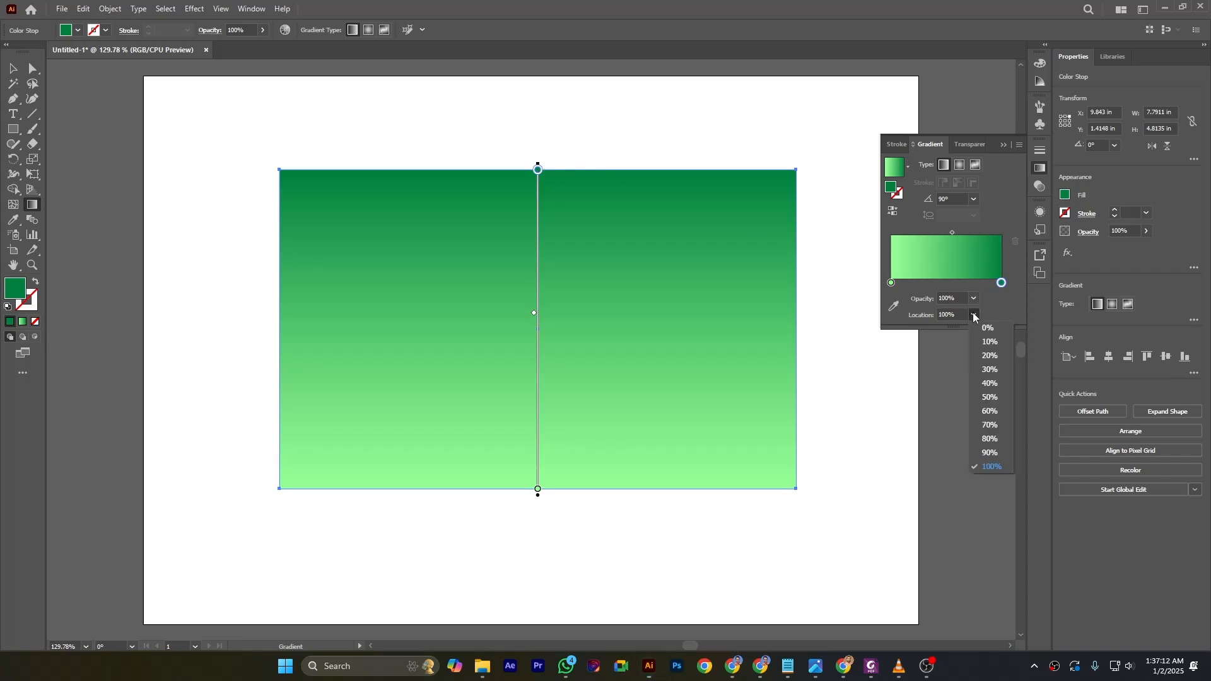
pyautogui.click(987, 440)
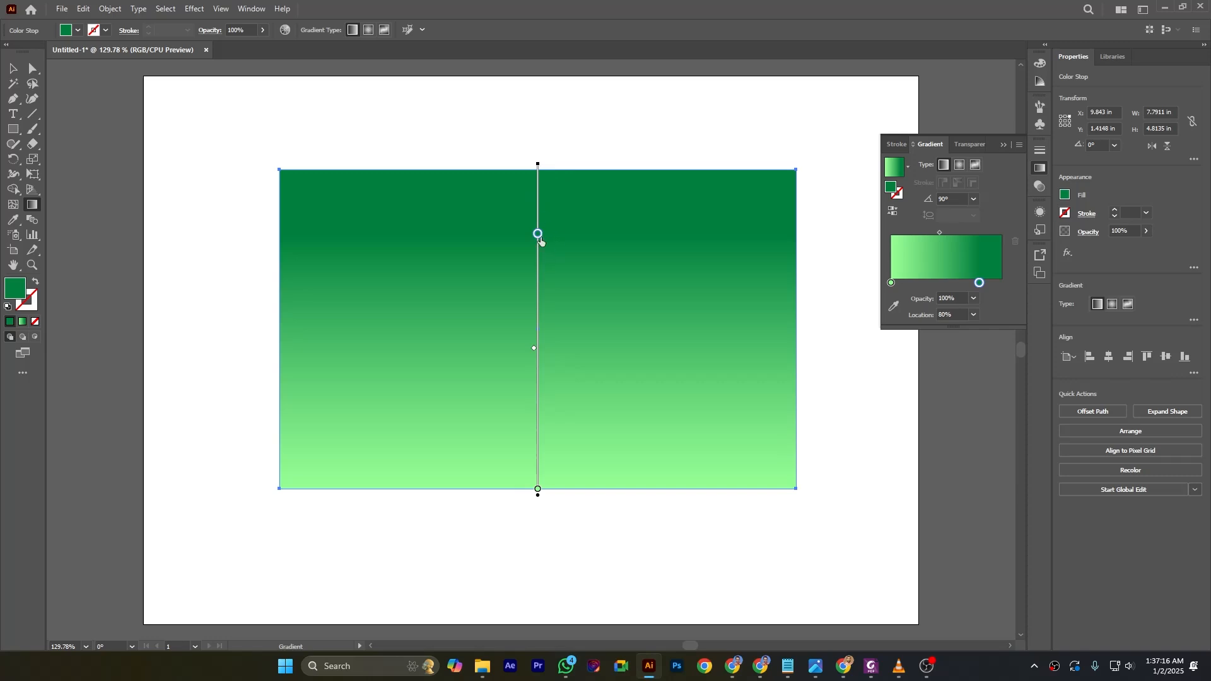
pyautogui.click(975, 314)
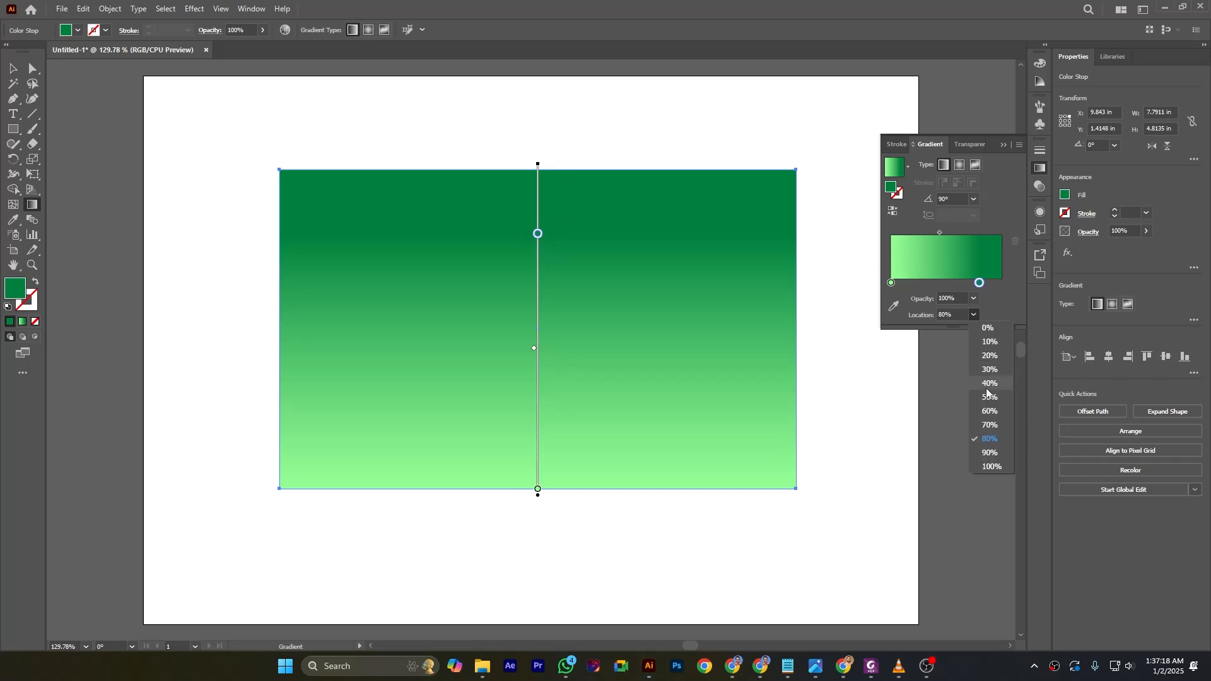
pyautogui.click(998, 420)
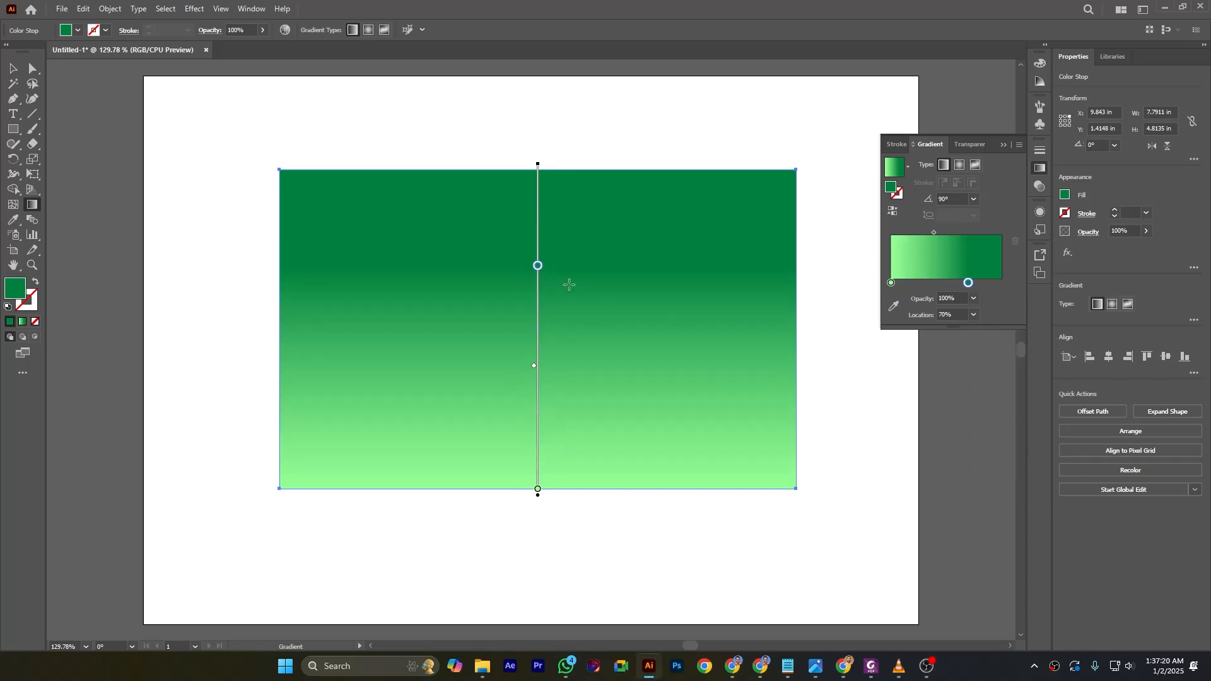
pyautogui.click(974, 315)
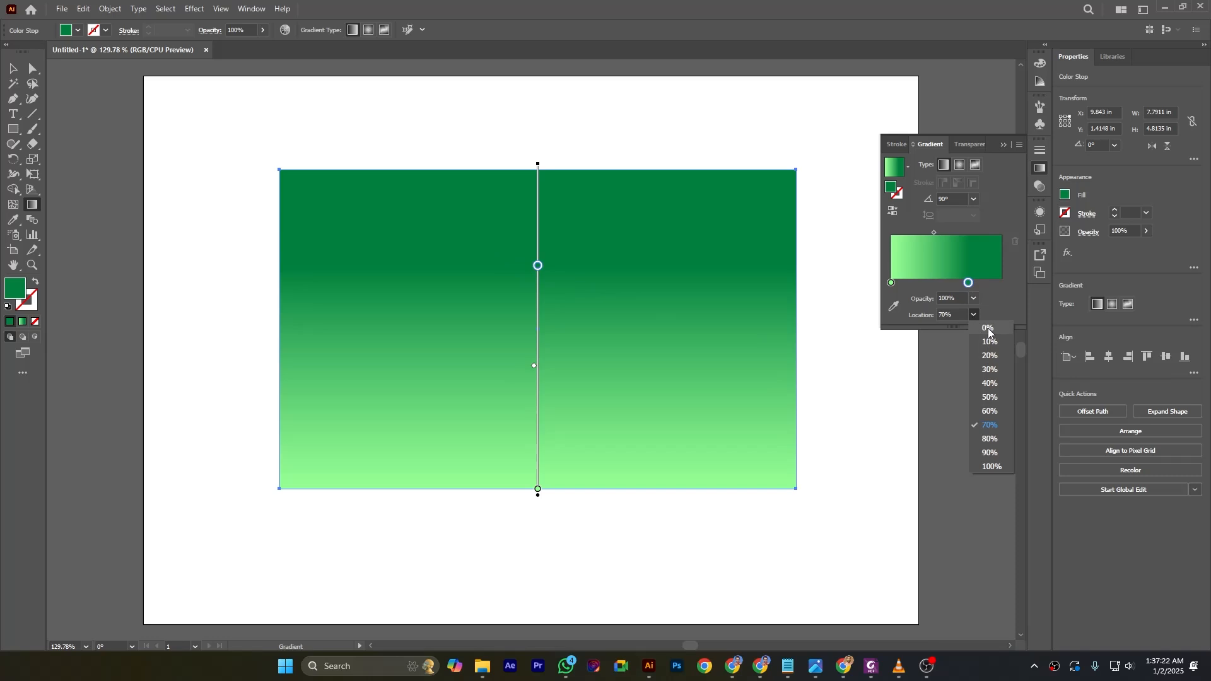
pyautogui.click(991, 466)
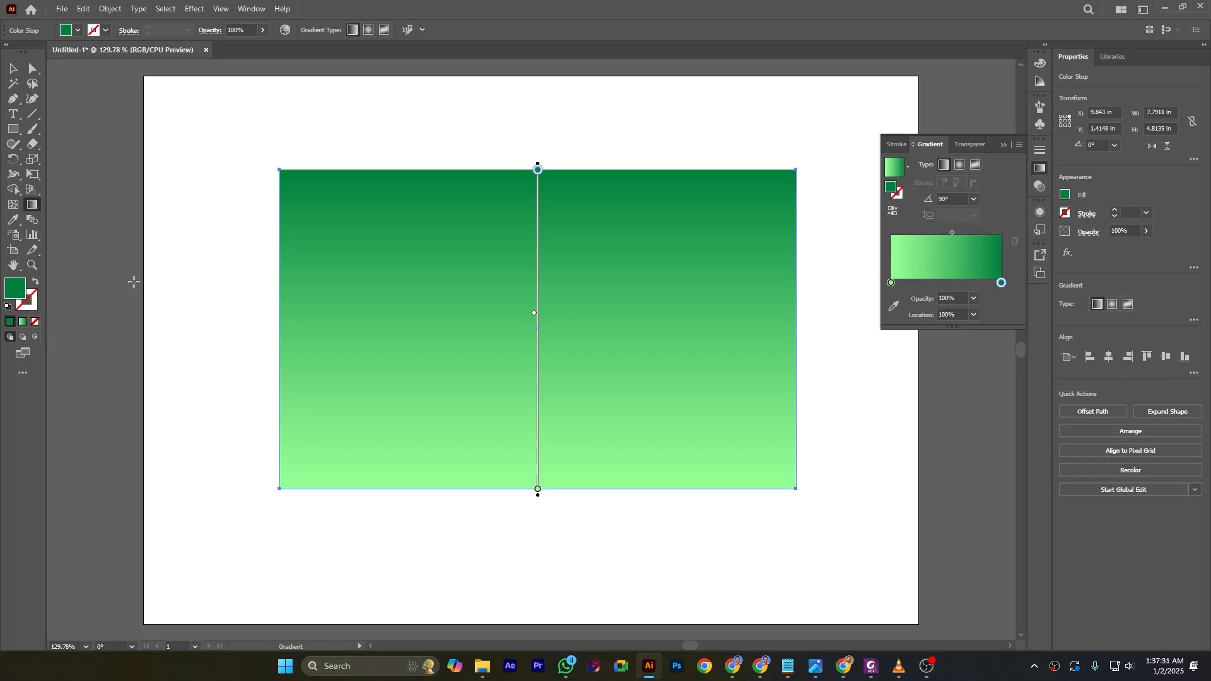
# - Delete the gradient rectangle and draw a new one about 5.19 in wide and 3.69 in high near the artboard's center
pyautogui.click(9, 69)
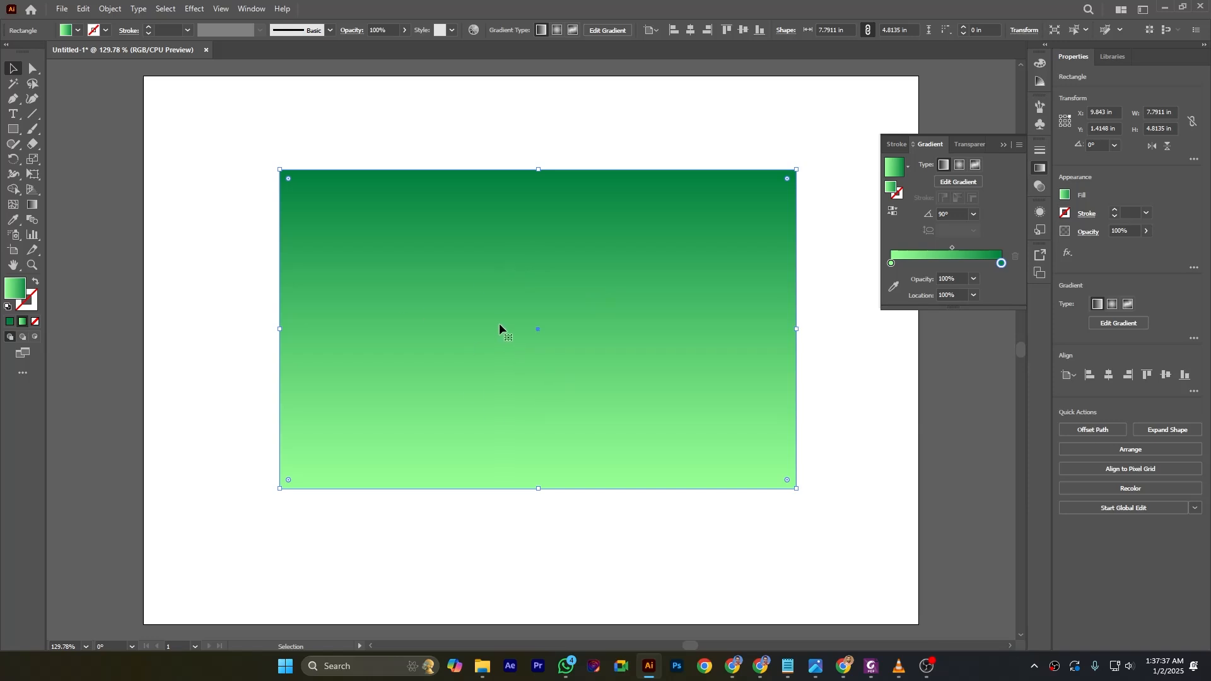
pyautogui.press('Delete')
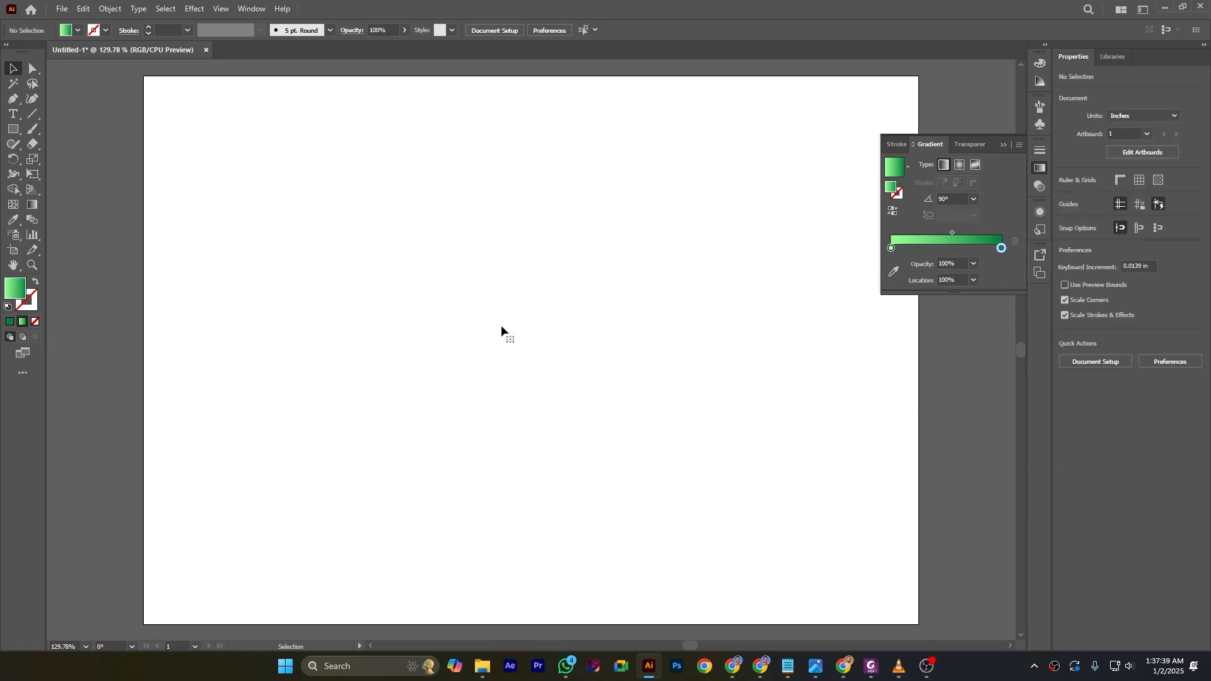
pyautogui.click(12, 129)
pyautogui.moveTo(361, 207); pyautogui.dragTo(704, 451)
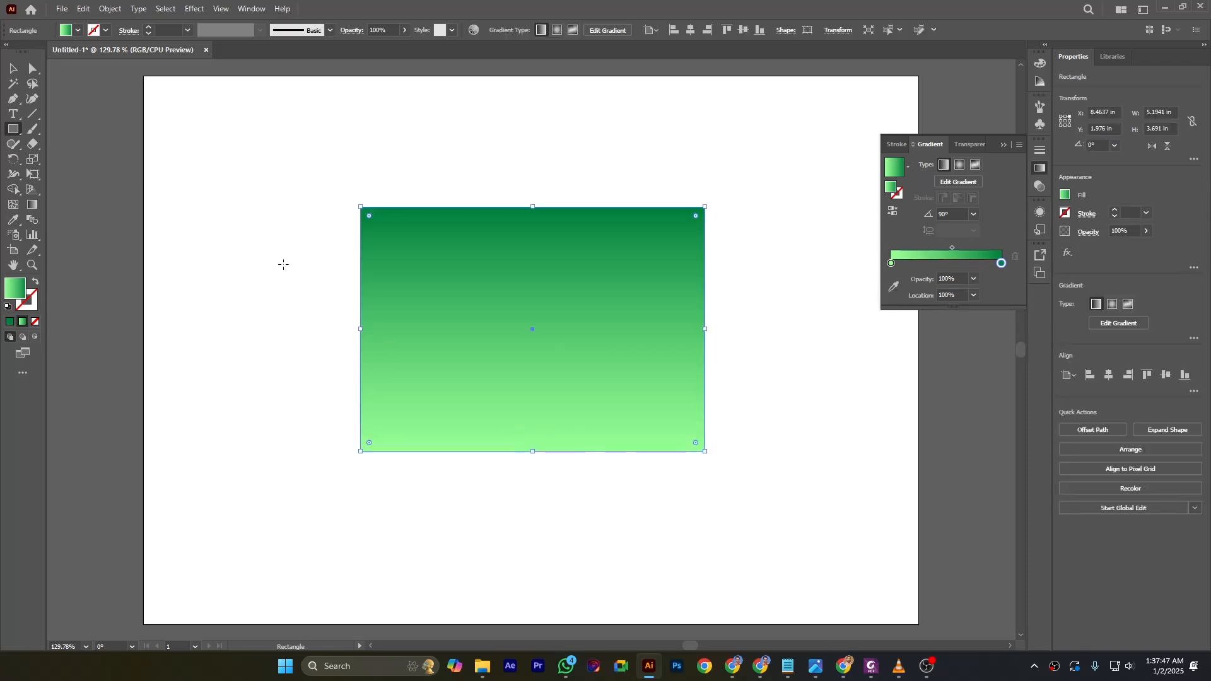
# - Reset the new rectangle to the default fill and stroke, and set its stroke to none
pyautogui.press('d')
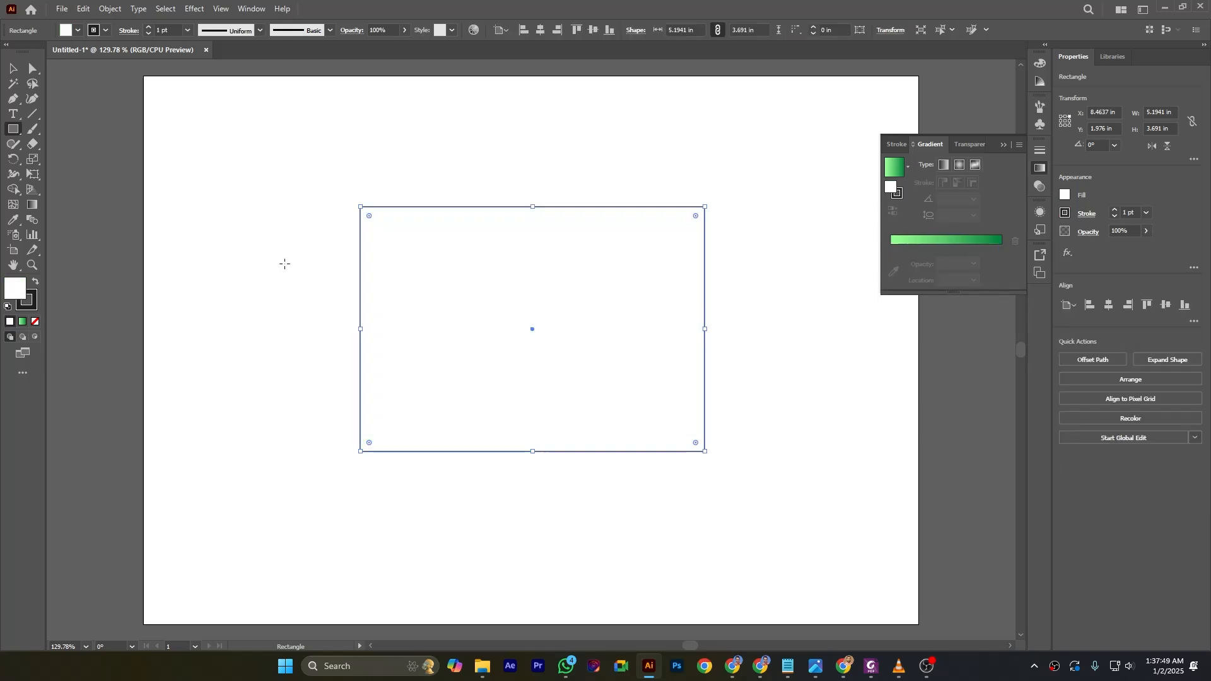
pyautogui.click(35, 308)
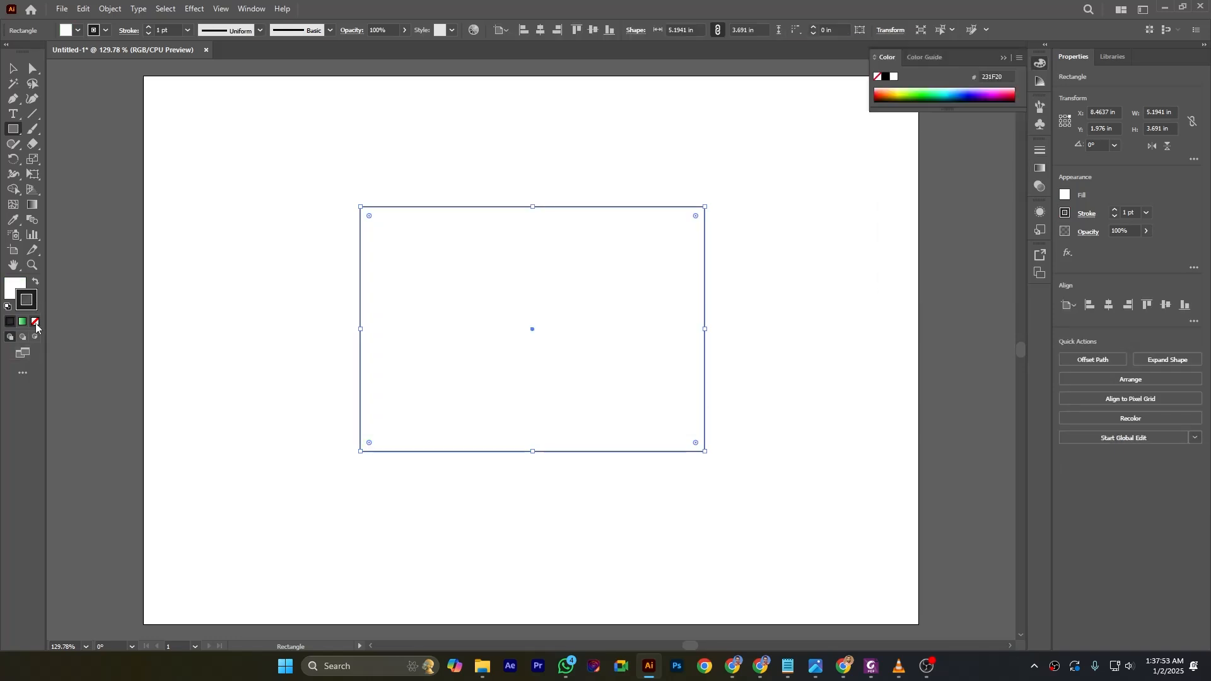
pyautogui.click(36, 322)
# - Apply the light-to-dark green linear gradient to the new rectangle's fill
pyautogui.click(16, 288)
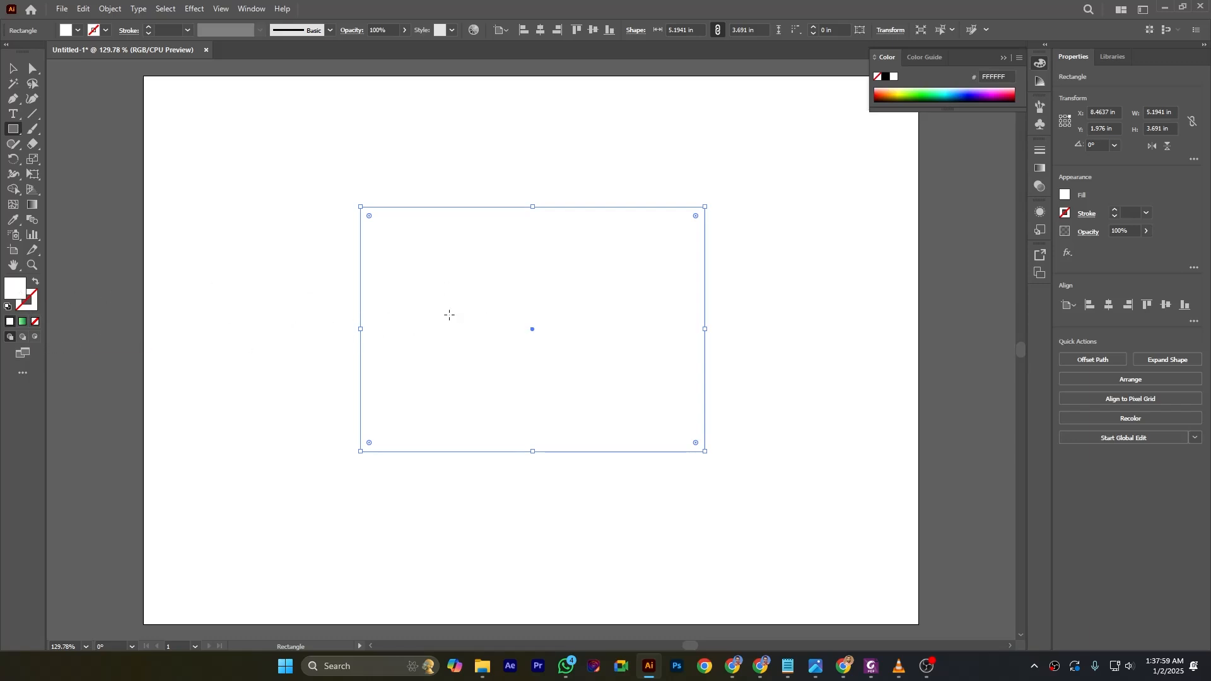
pyautogui.click(23, 323)
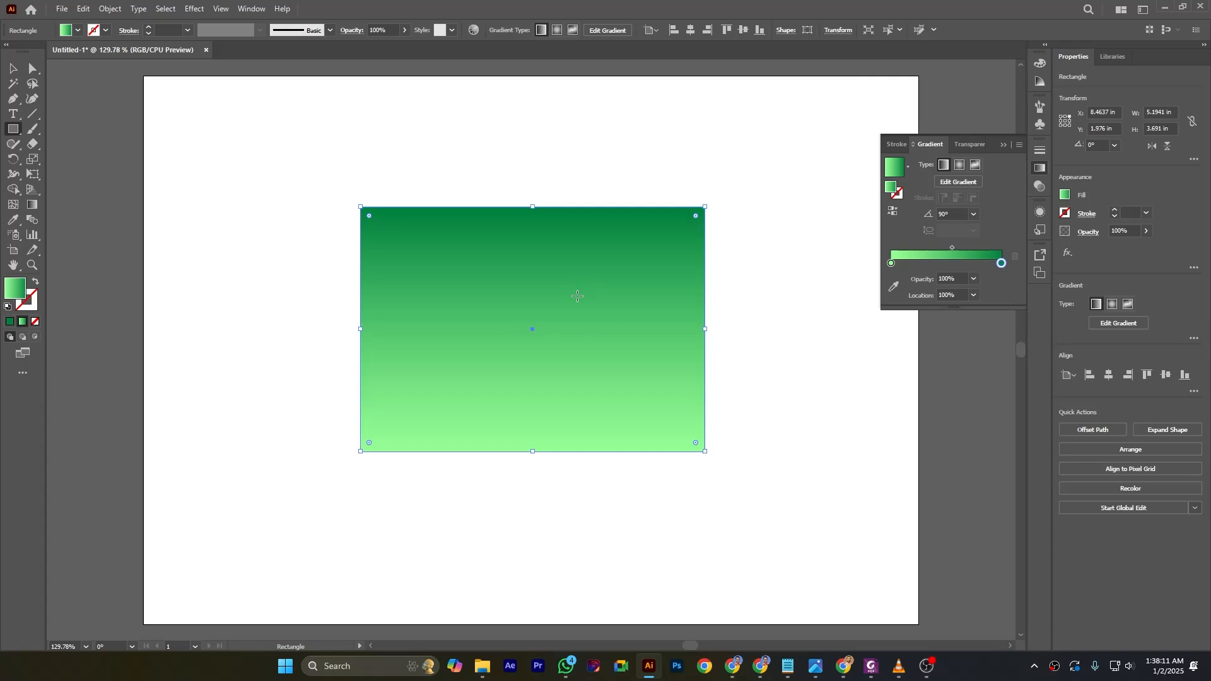